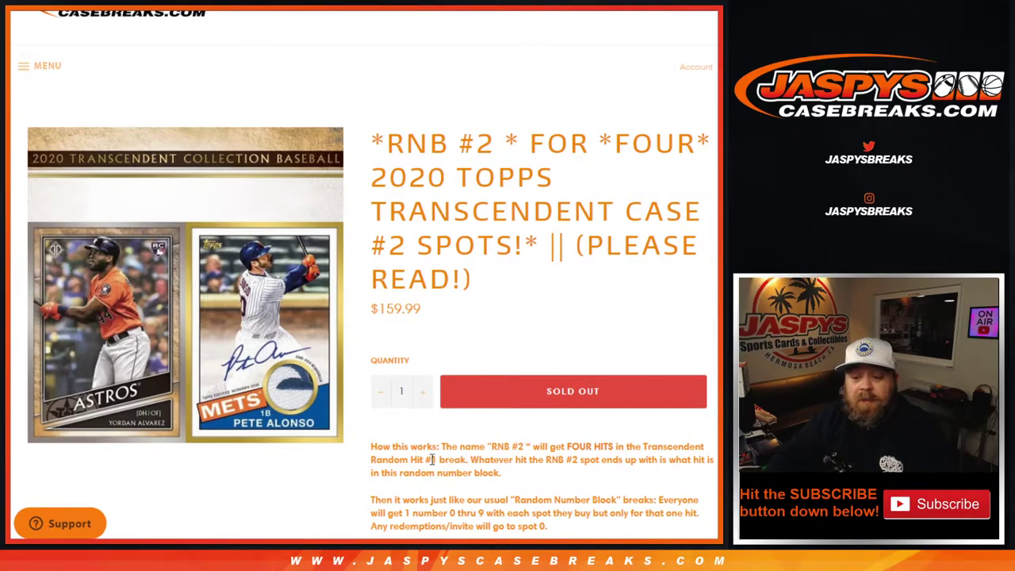
Highlight the #1 in the break description and *FOUR in the product title.
{"action": "double_click", "coordinate": [428, 461]}
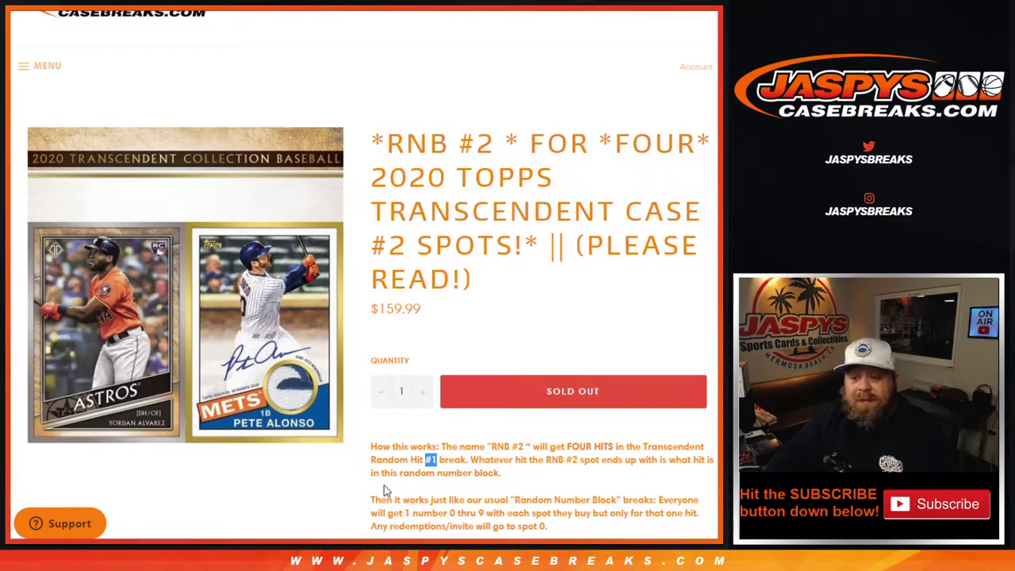
{"action": "scroll", "coordinate": [488, 471], "scroll_direction": "down", "scroll_amount": 1}
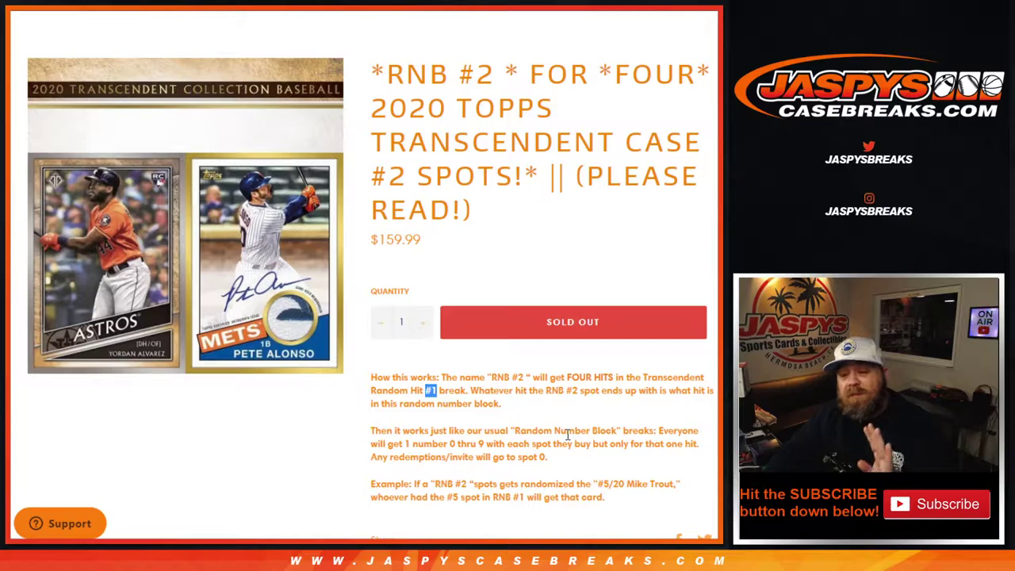
{"action": "scroll", "coordinate": [567, 435], "scroll_direction": "up", "scroll_amount": 3}
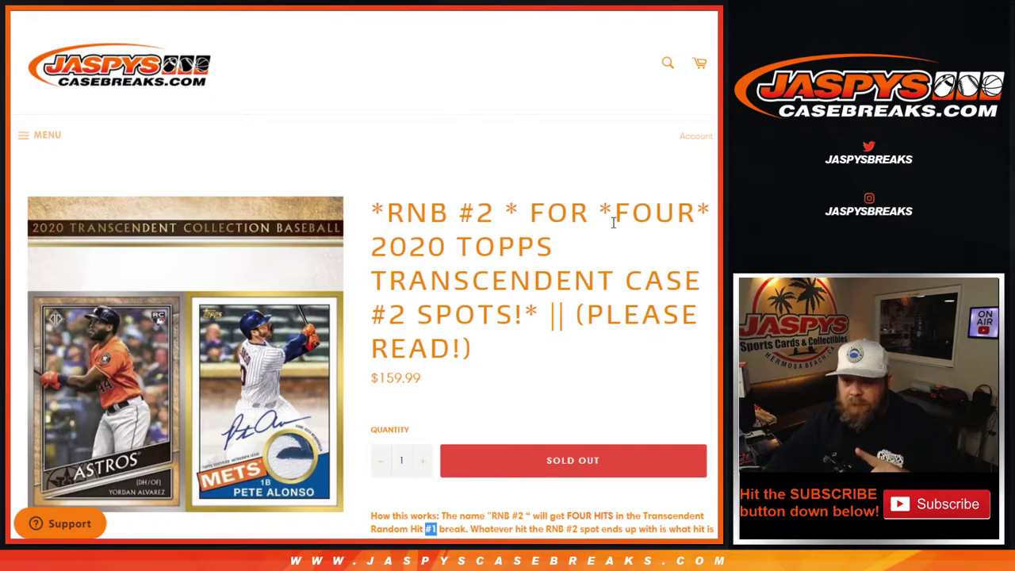
{"action": "left_click_drag", "start_coordinate": [600, 212], "coordinate": [691, 212]}
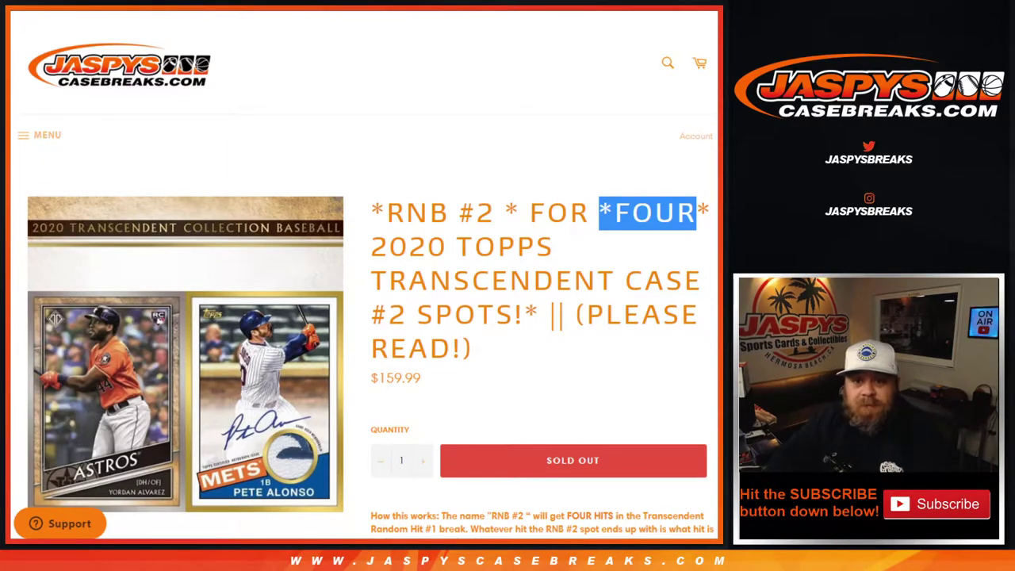
Review the RNB #1 row in Sheet1 and its auto hits #21/25, #4/5 and #1/1.
{"action": "key", "text": "ctrl+Tab"}
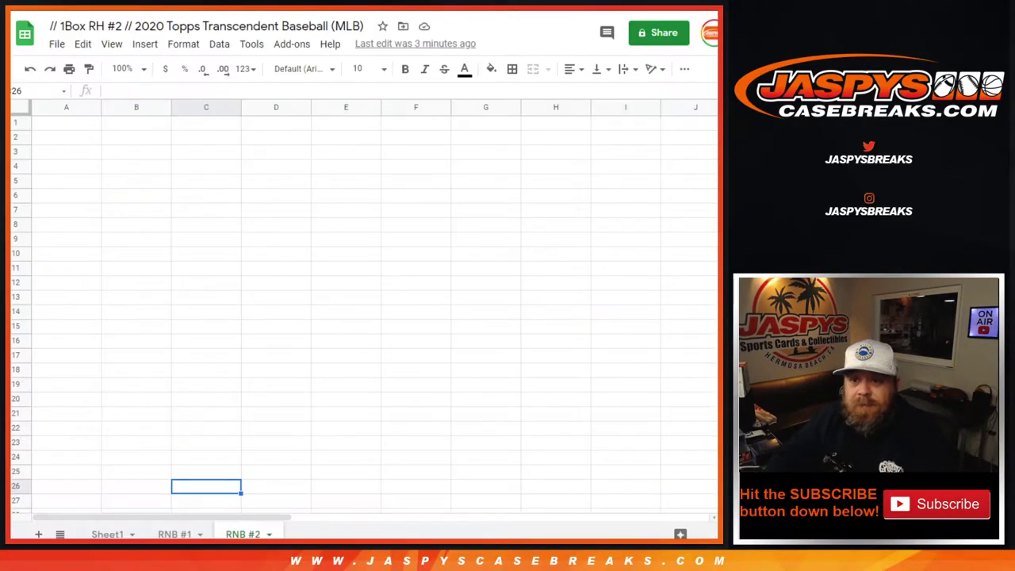
{"action": "left_click", "coordinate": [96, 535]}
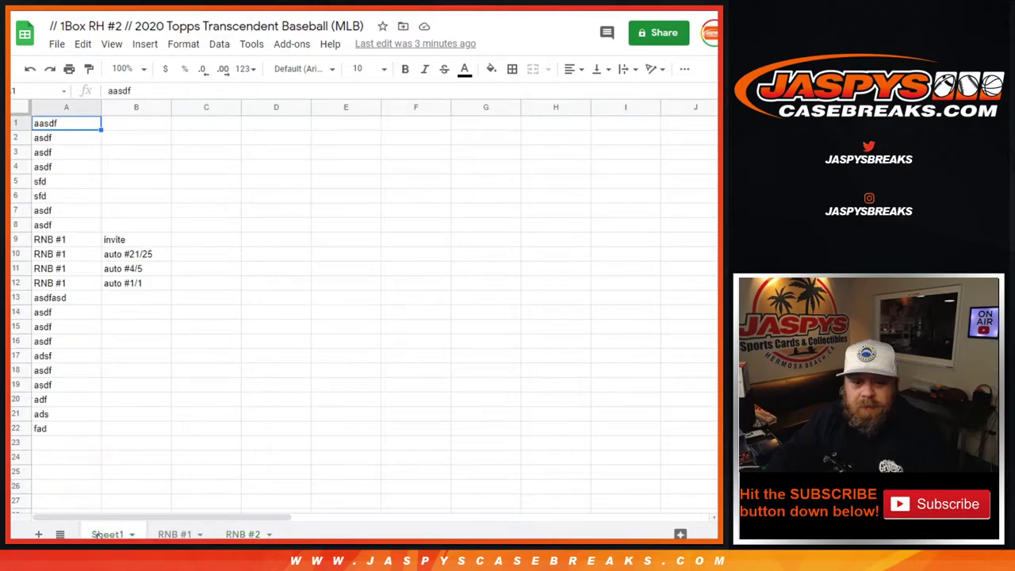
{"action": "left_click", "coordinate": [52, 242]}
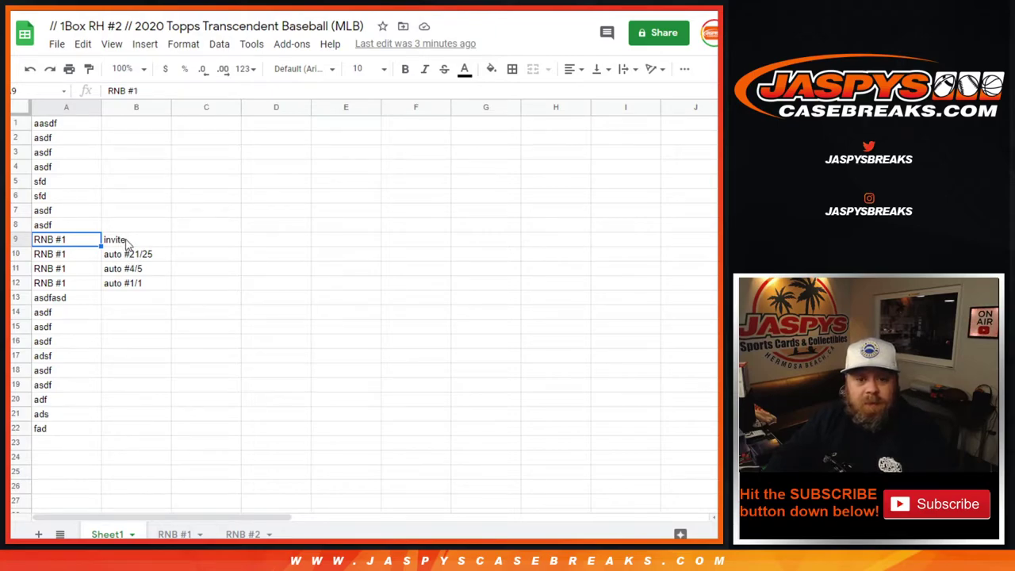
{"action": "left_click", "coordinate": [142, 258]}
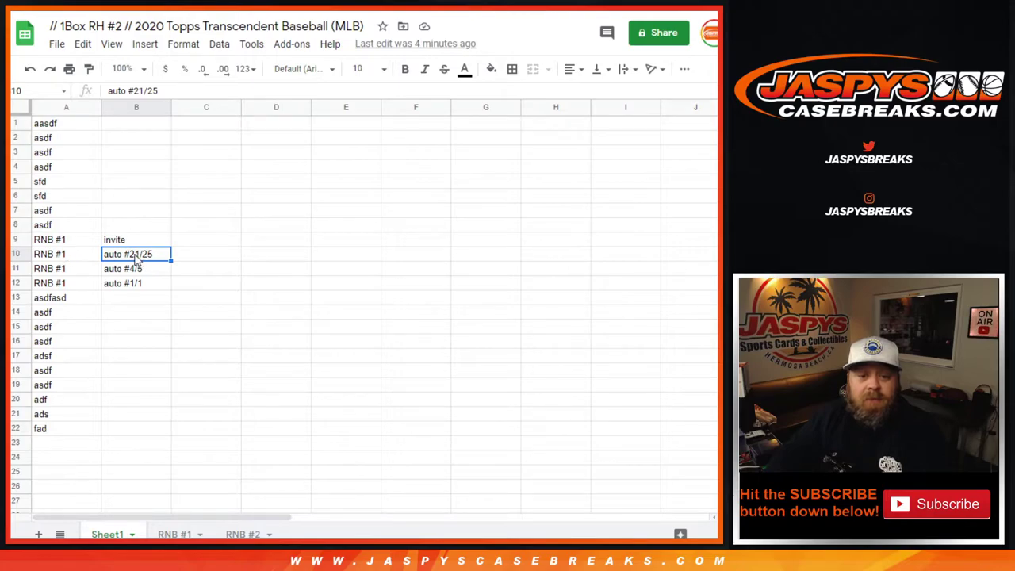
{"action": "left_click", "coordinate": [108, 270]}
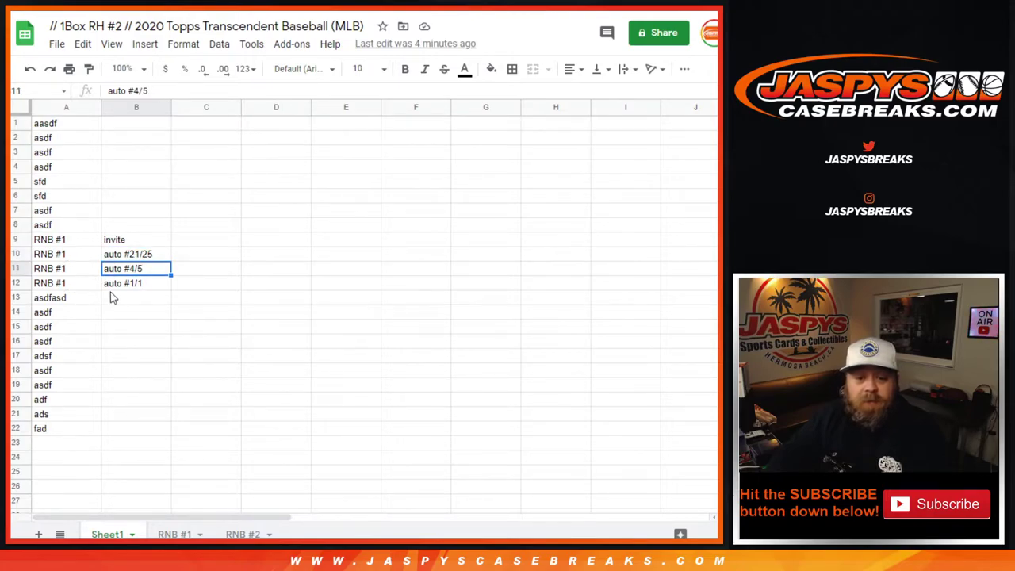
{"action": "left_click", "coordinate": [129, 288]}
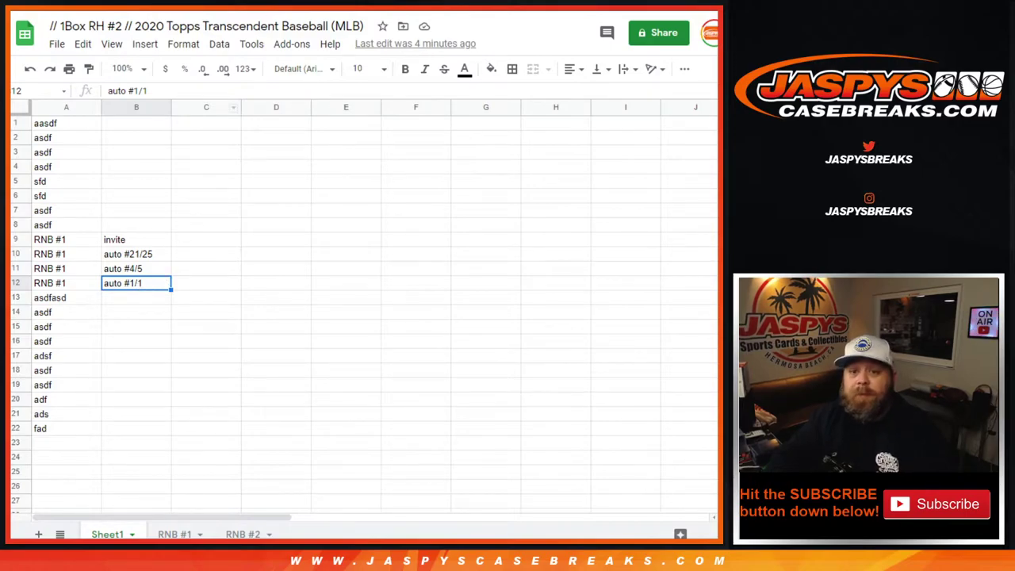
{"action": "key", "text": "ctrl+Tab"}
{"action": "scroll", "coordinate": [510, 393], "scroll_direction": "down", "scroll_amount": 2}
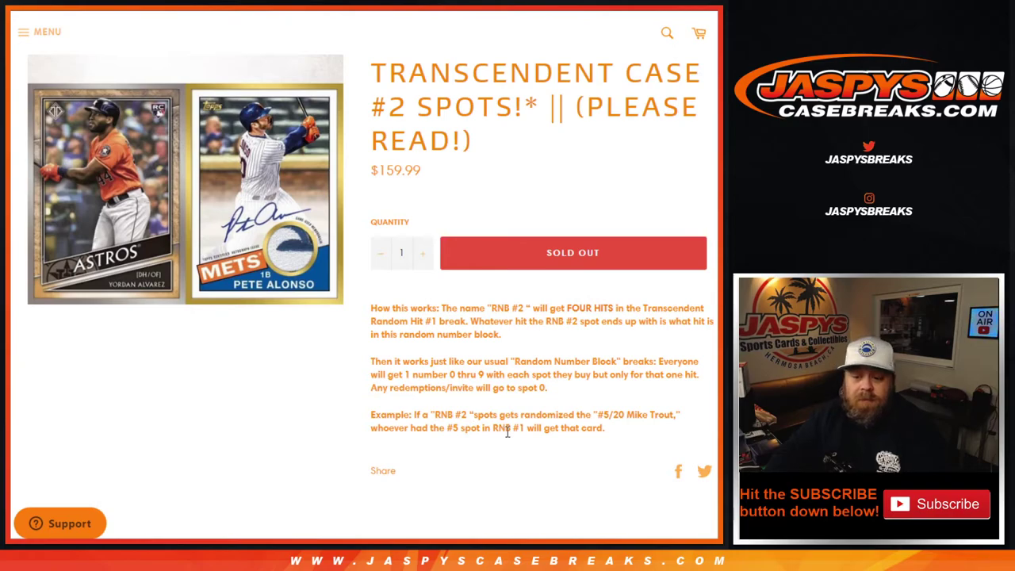
Highlight 'RNB #1' in the example line and bring up the List Randomizer with the names.
{"action": "left_click_drag", "start_coordinate": [506, 429], "coordinate": [526, 428]}
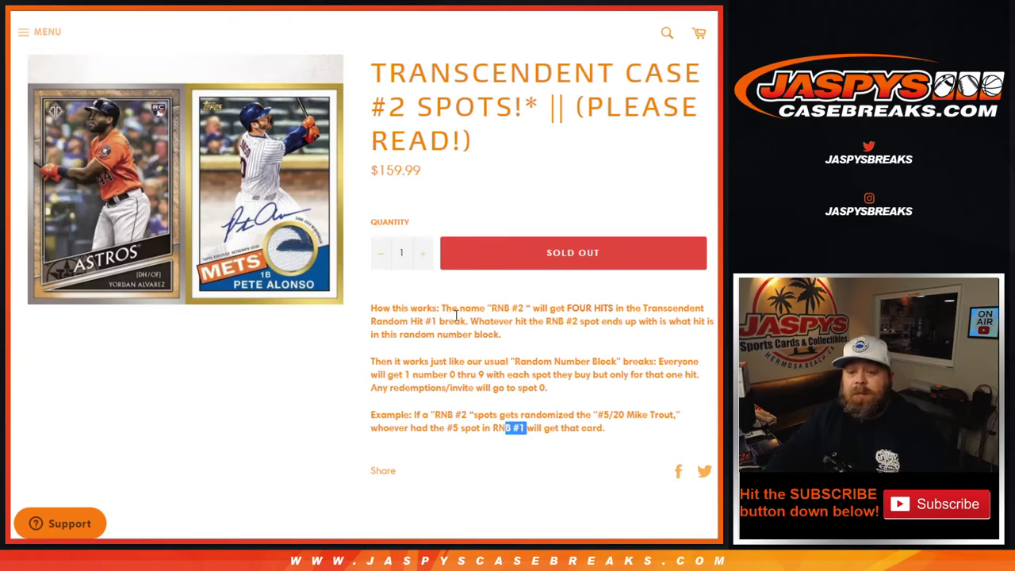
{"action": "scroll", "coordinate": [456, 315], "scroll_direction": "up", "scroll_amount": 3}
{"action": "key", "text": "ctrl+Tab"}
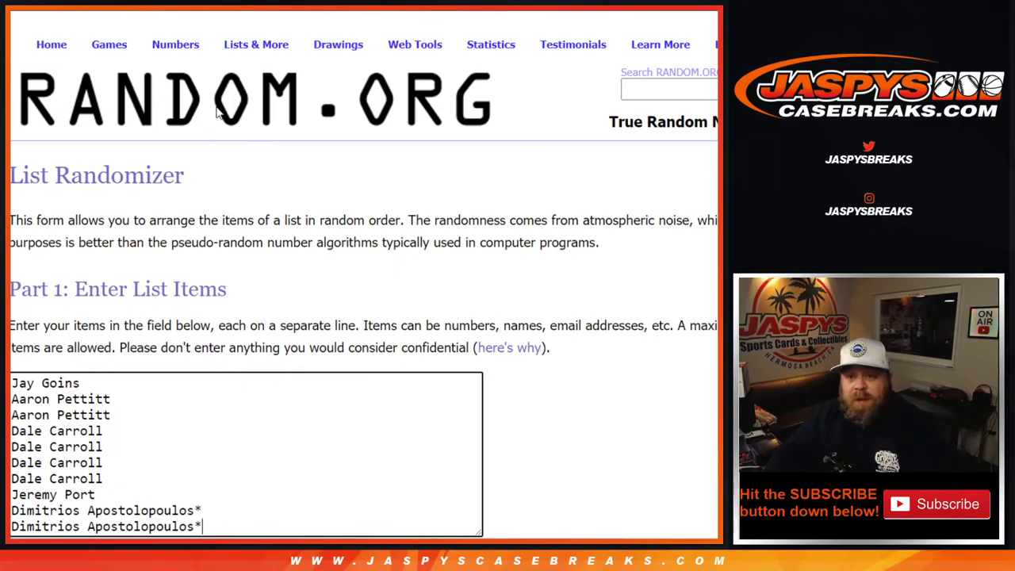
Replace the list contents via paste and roll two dice on the Dice Roller.
{"action": "key", "text": "ctrl+a"}
{"action": "key", "text": "ctrl+v"}
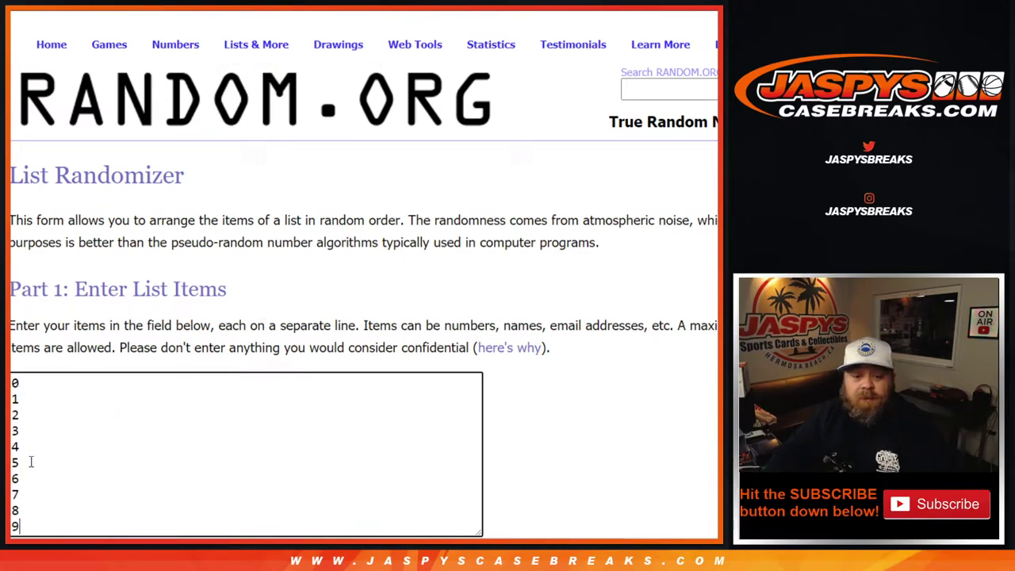
{"action": "mouse_move", "coordinate": [277, 37]}
{"action": "left_click", "coordinate": [122, 68]}
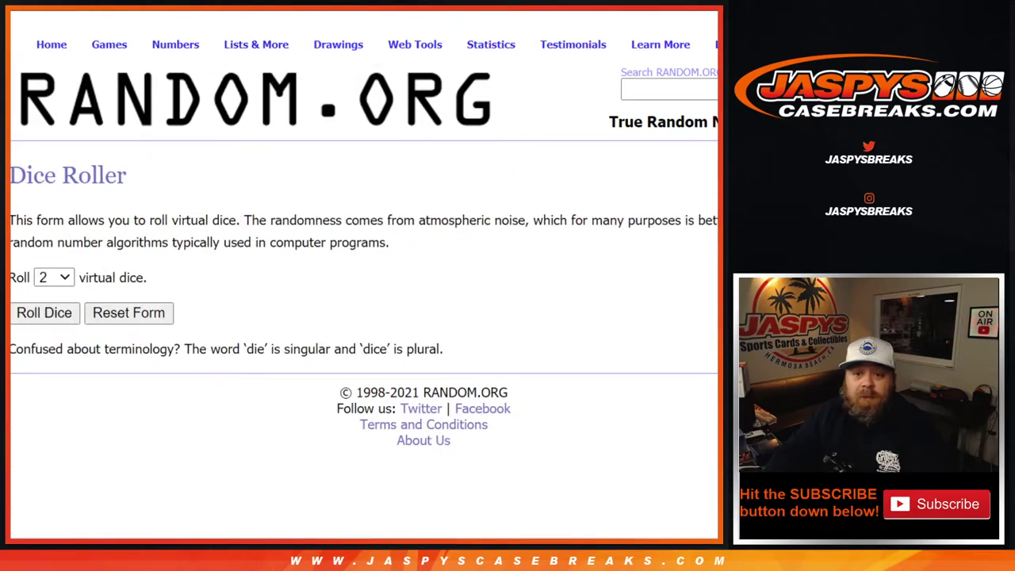
{"action": "left_click", "coordinate": [34, 319]}
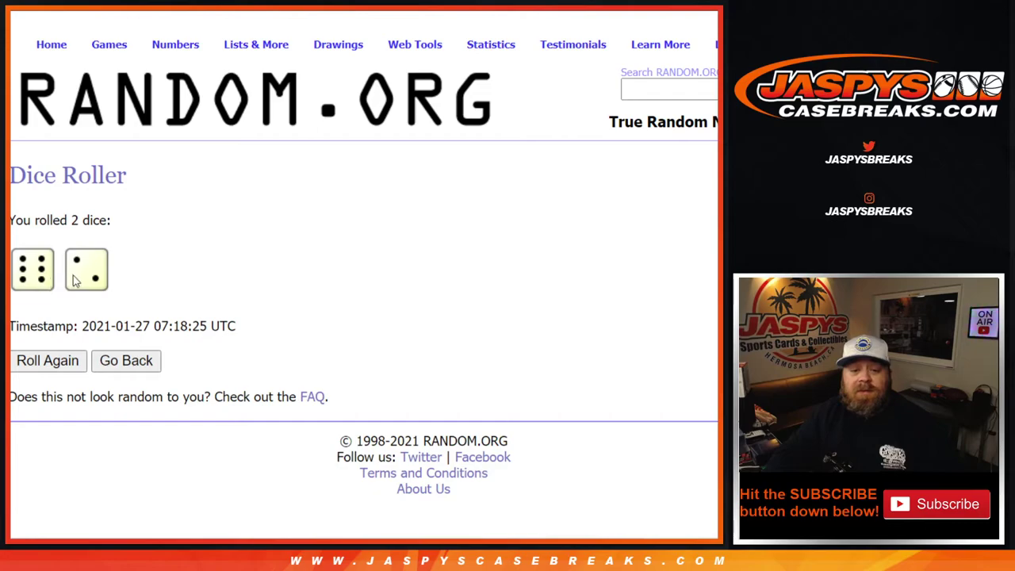
Randomize the customer name list eight times in the List Randomizer.
{"action": "key", "text": "ctrl+Tab"}
{"action": "scroll", "coordinate": [145, 404], "scroll_direction": "down", "scroll_amount": 5}
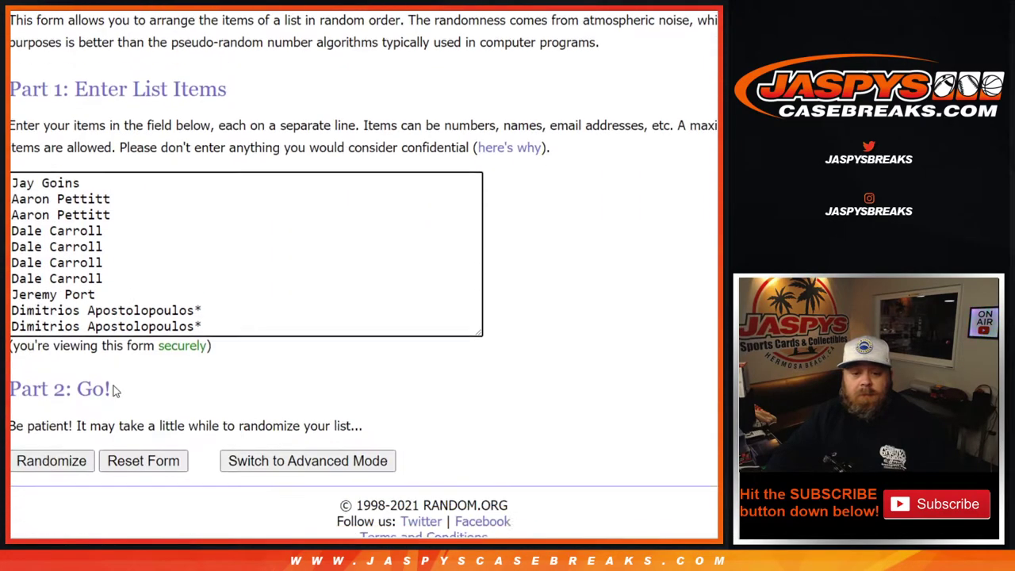
{"action": "left_click", "coordinate": [79, 458]}
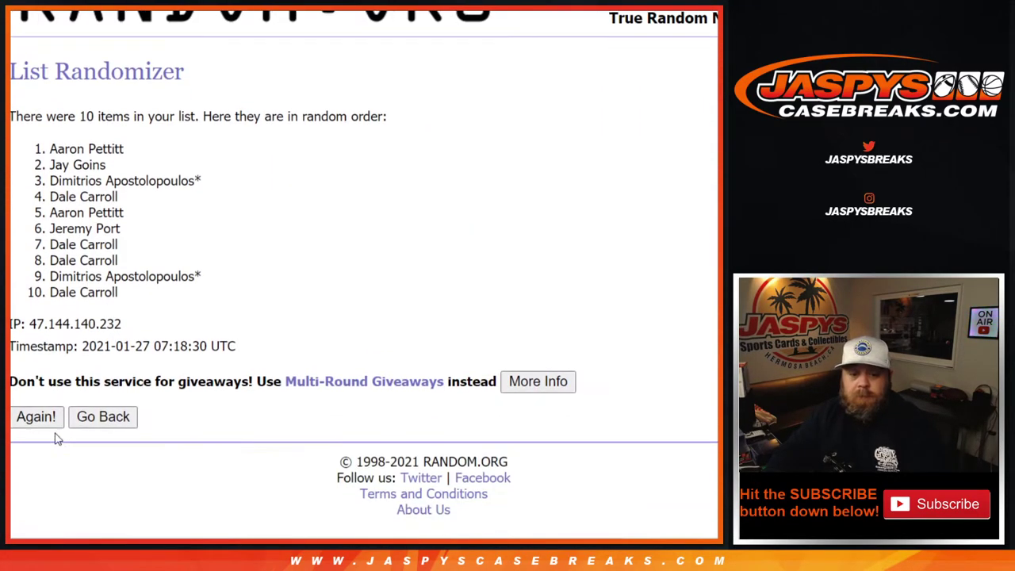
{"action": "left_click", "coordinate": [36, 410]}
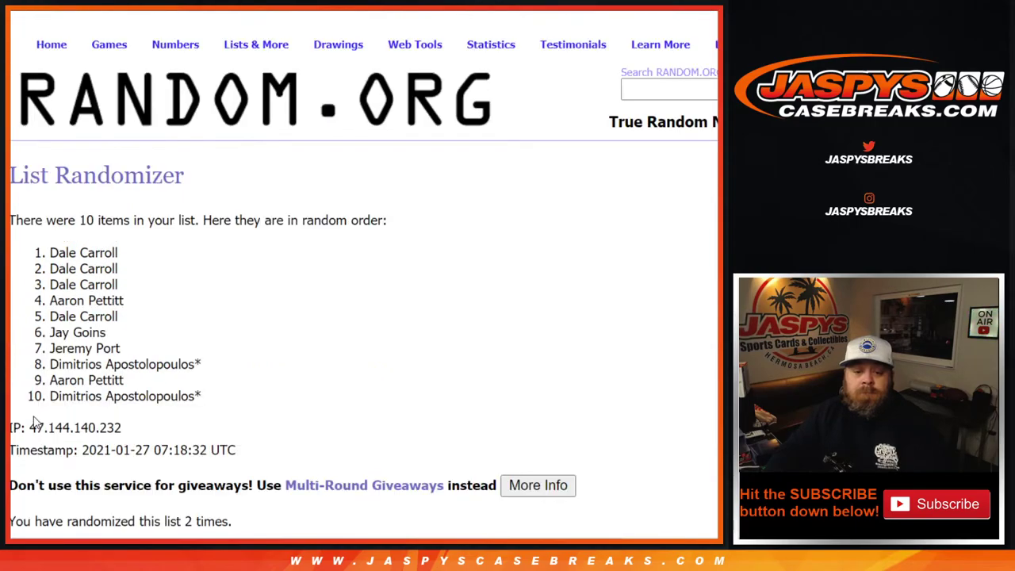
{"action": "scroll", "coordinate": [36, 422], "scroll_direction": "down", "scroll_amount": 2}
{"action": "left_click", "coordinate": [36, 412]}
{"action": "scroll", "coordinate": [36, 420], "scroll_direction": "down", "scroll_amount": 2}
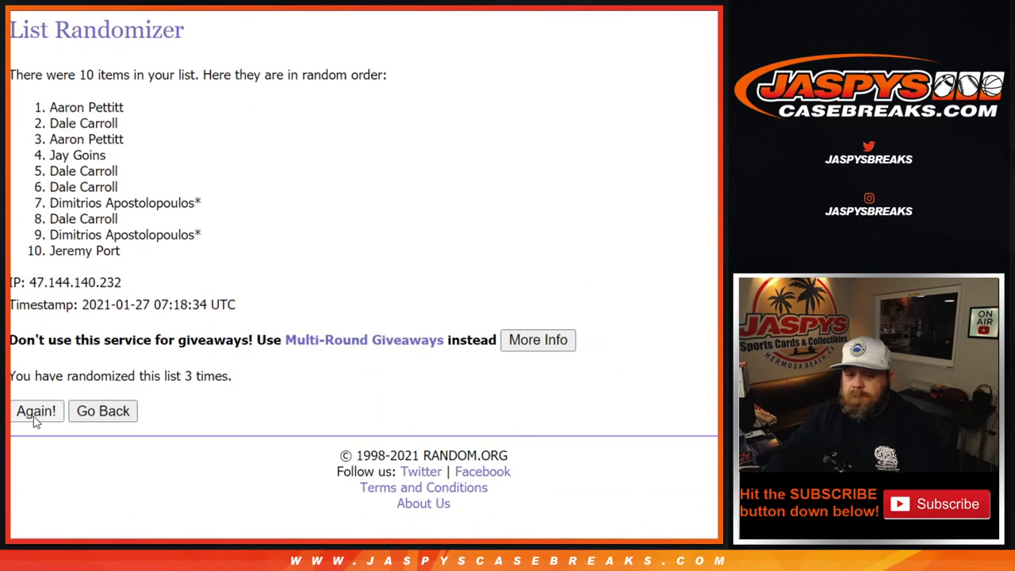
{"action": "left_click", "coordinate": [35, 412]}
{"action": "scroll", "coordinate": [36, 422], "scroll_direction": "down", "scroll_amount": 2}
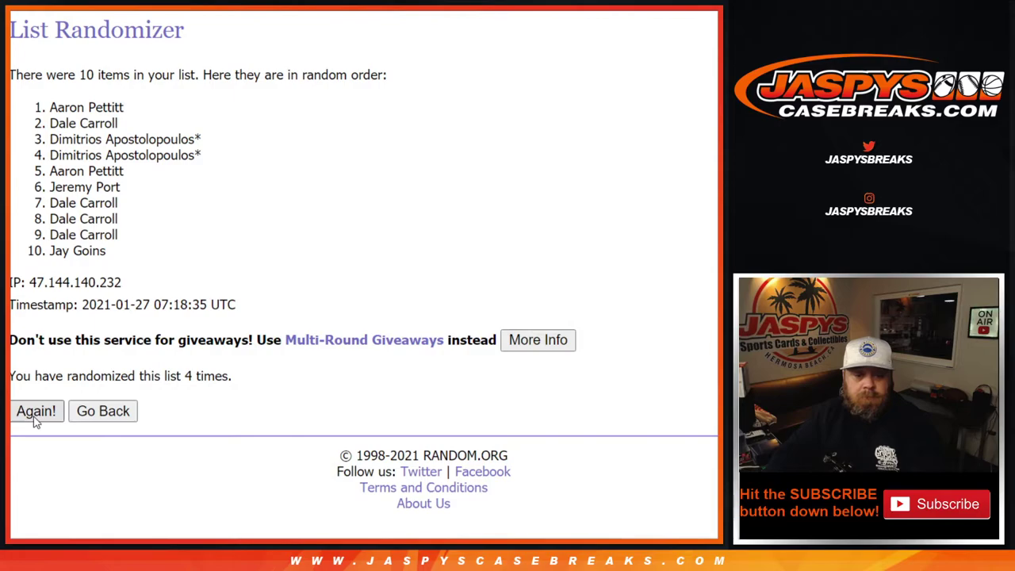
{"action": "left_click", "coordinate": [36, 412]}
{"action": "left_click", "coordinate": [36, 412]}
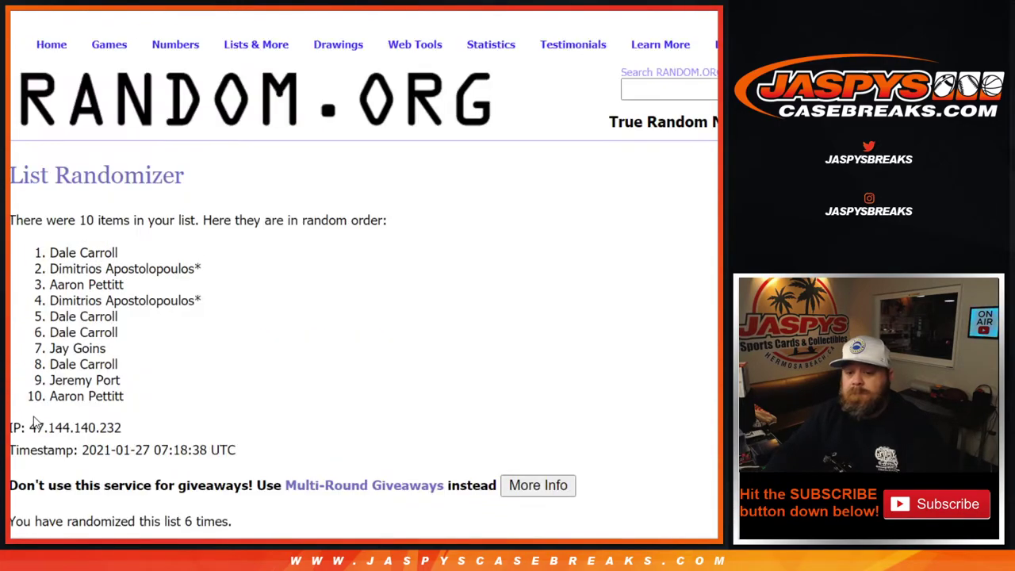
{"action": "scroll", "coordinate": [36, 421], "scroll_direction": "down", "scroll_amount": 2}
{"action": "left_click", "coordinate": [34, 418]}
{"action": "scroll", "coordinate": [34, 420], "scroll_direction": "down", "scroll_amount": 2}
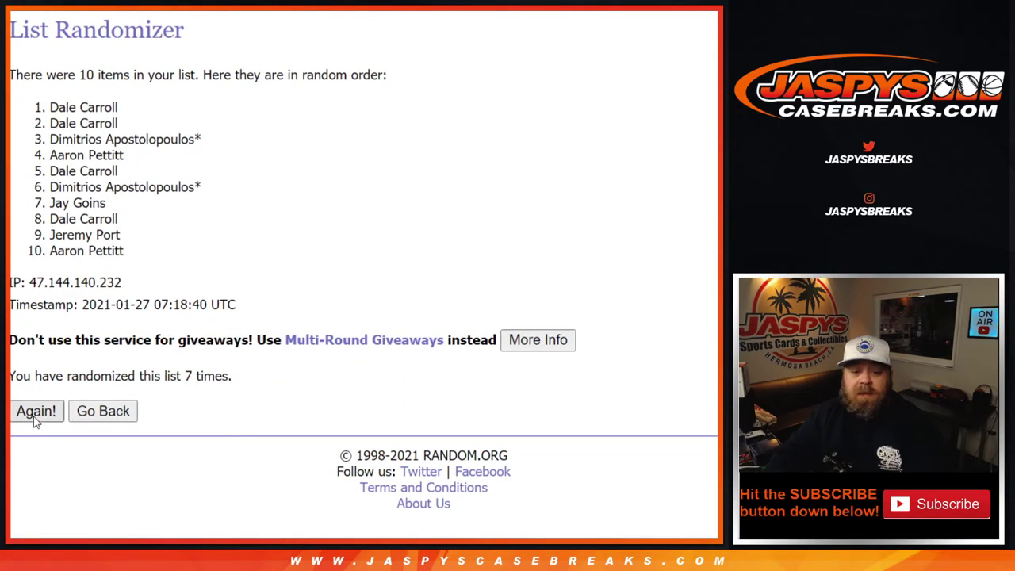
{"action": "left_click", "coordinate": [34, 419]}
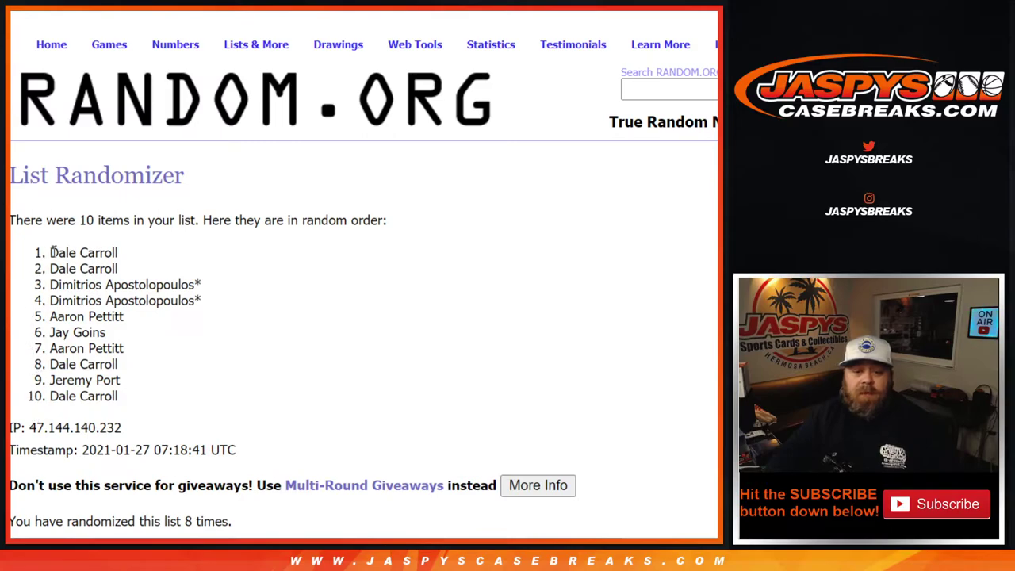
Paste the final randomized names into A1:A10 of the RNB #2 sheet.
{"action": "left_click_drag", "start_coordinate": [49, 252], "coordinate": [133, 408]}
{"action": "scroll", "coordinate": [133, 405], "scroll_direction": "down", "scroll_amount": 2}
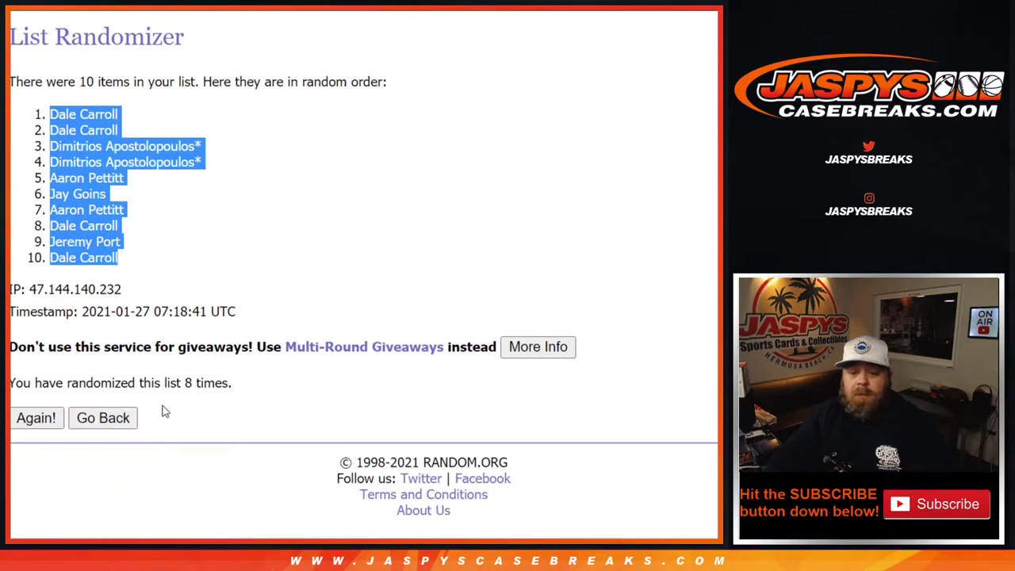
{"action": "key", "text": "ctrl+Tab"}
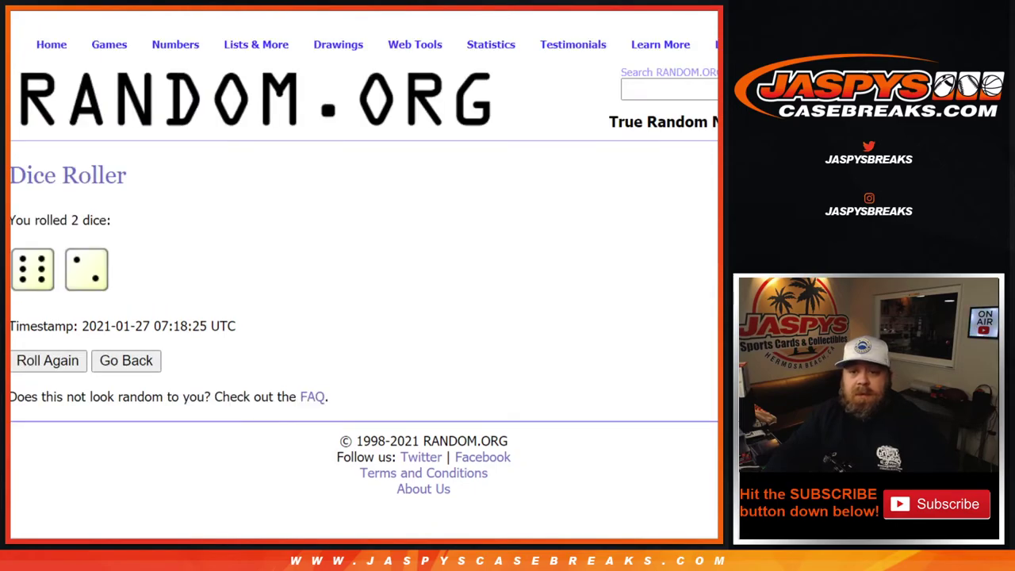
{"action": "key", "text": "ctrl+Tab"}
{"action": "left_click", "coordinate": [245, 534]}
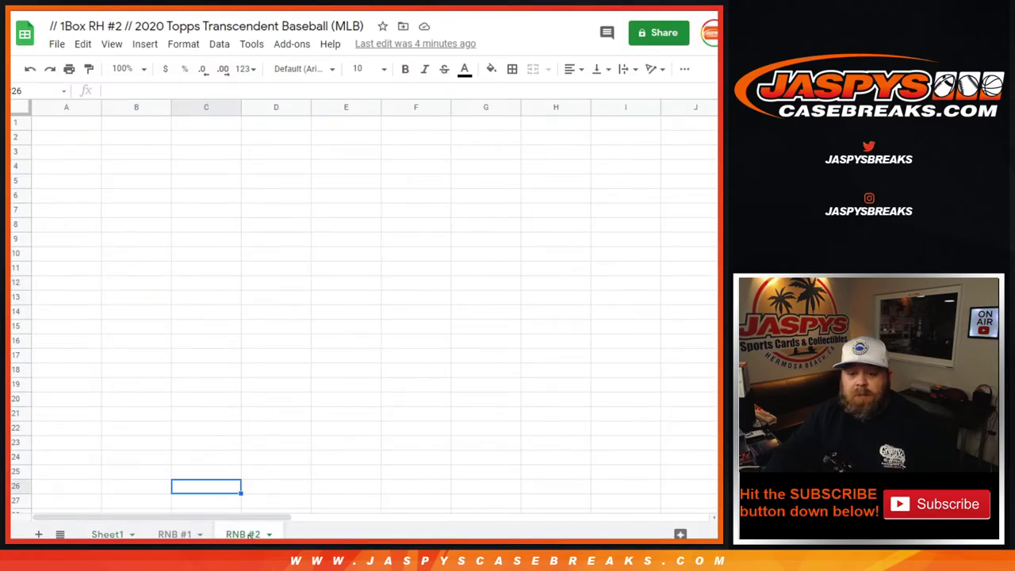
{"action": "left_click", "coordinate": [59, 127]}
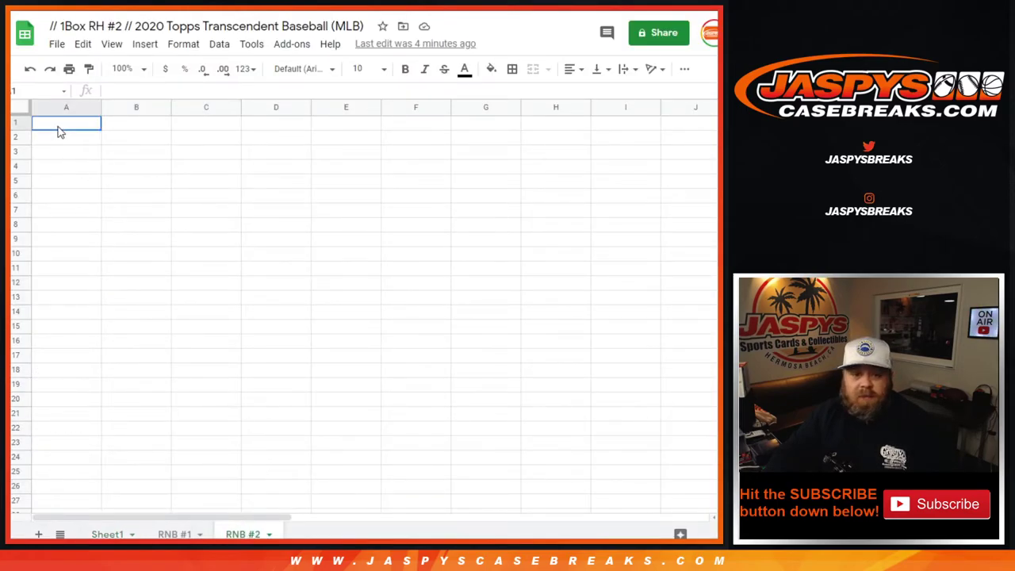
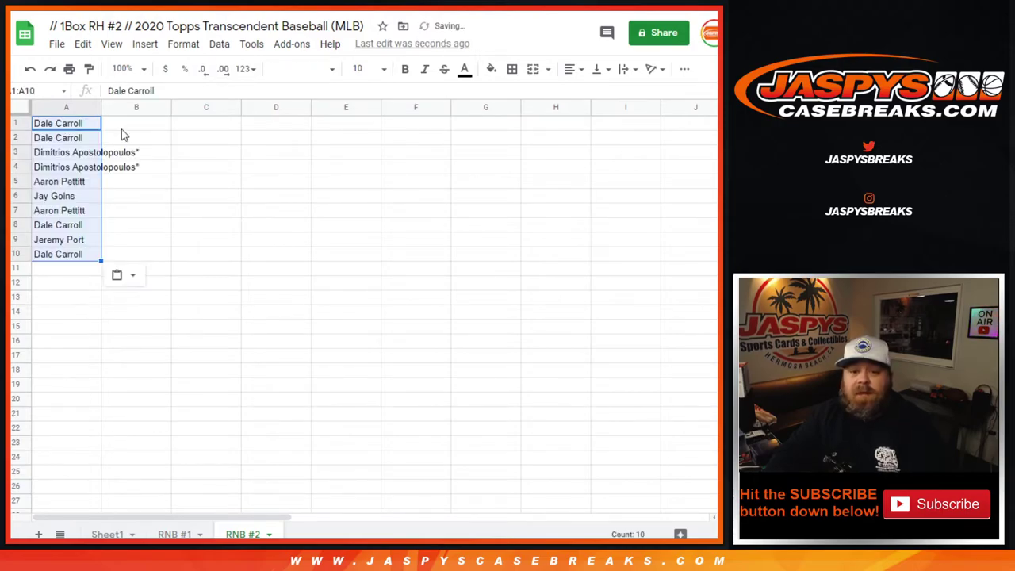
Shuffle the numbers 0–9 eight times, ending with 3,7,8,9,5,4,6,0,2,1.
{"action": "key", "text": "ctrl+Tab"}
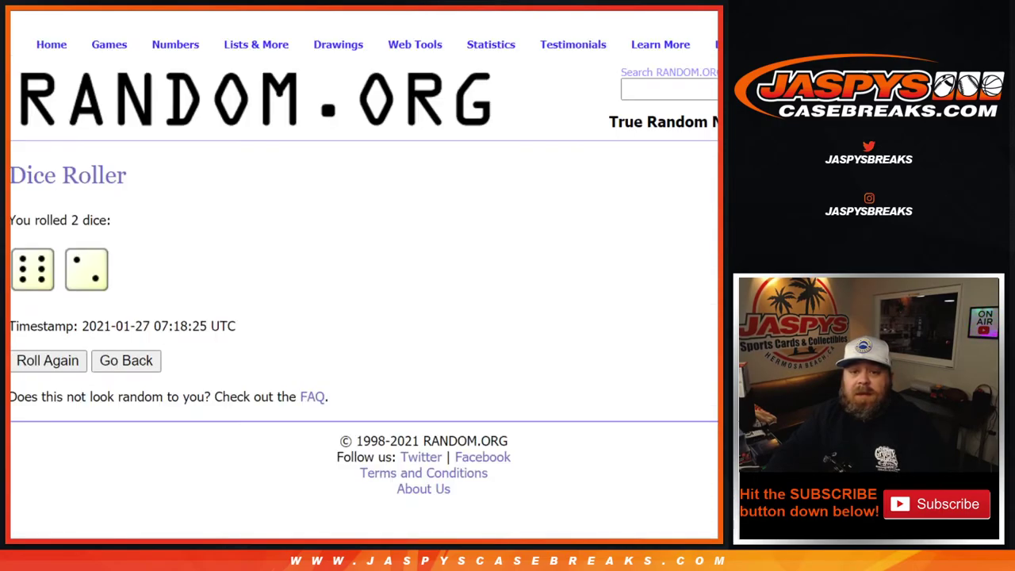
{"action": "key", "text": "ctrl+Tab"}
{"action": "scroll", "coordinate": [97, 342], "scroll_direction": "down", "scroll_amount": 3}
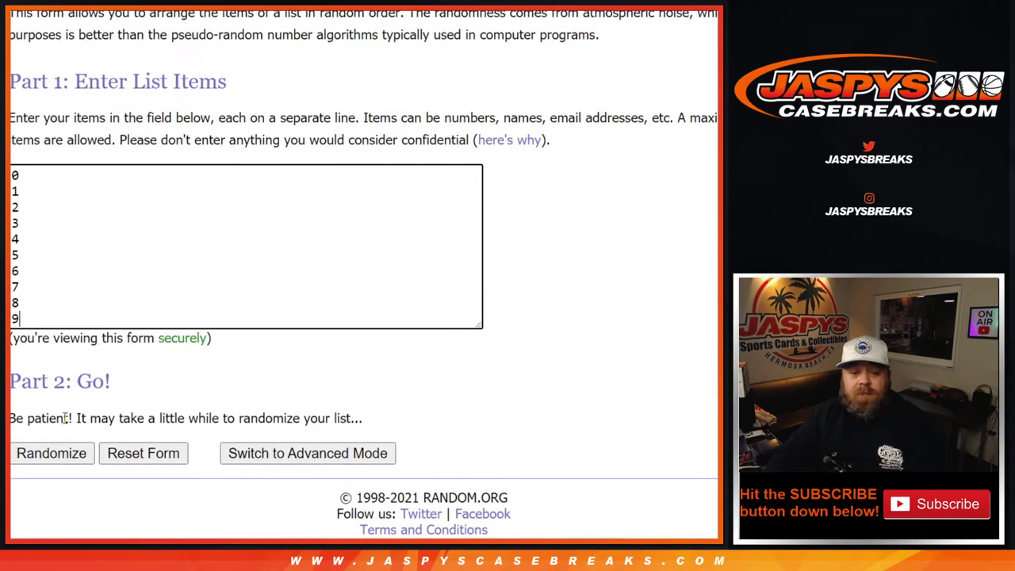
{"action": "left_click", "coordinate": [54, 459]}
{"action": "scroll", "coordinate": [41, 437], "scroll_direction": "down", "scroll_amount": 2}
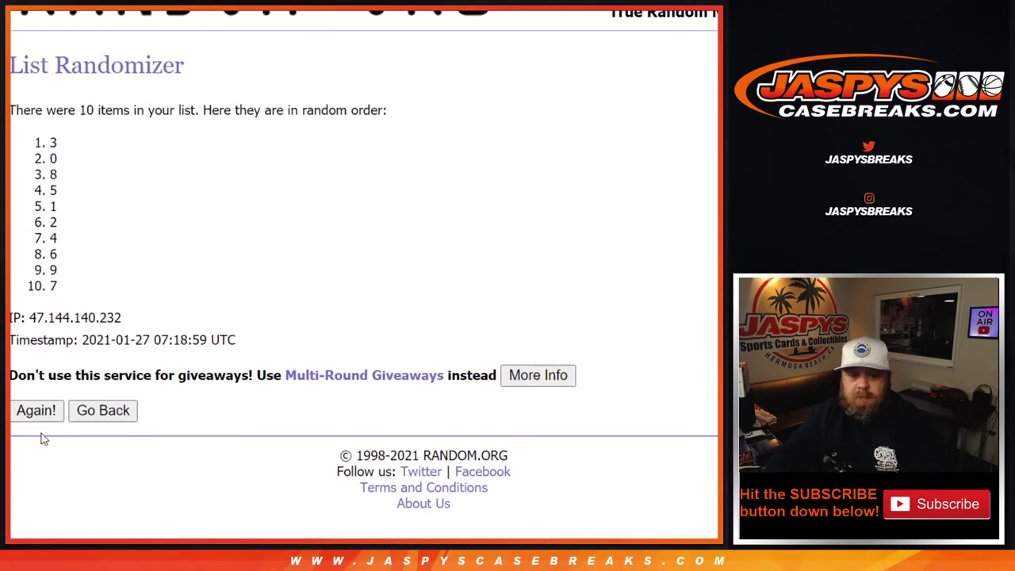
{"action": "left_click", "coordinate": [35, 411]}
{"action": "scroll", "coordinate": [35, 419], "scroll_direction": "down", "scroll_amount": 2}
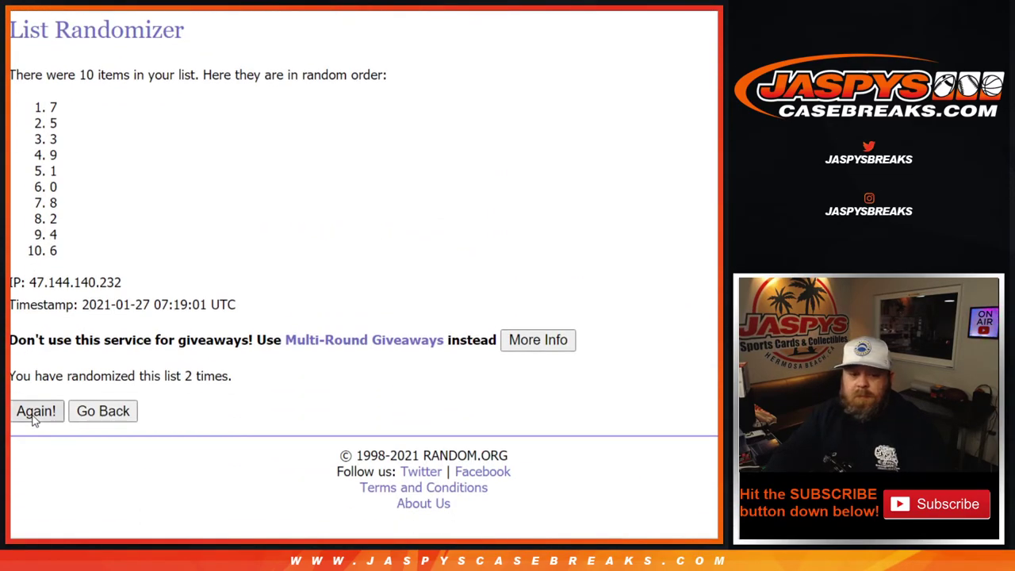
{"action": "left_click", "coordinate": [35, 412]}
{"action": "scroll", "coordinate": [35, 418], "scroll_direction": "down", "scroll_amount": 2}
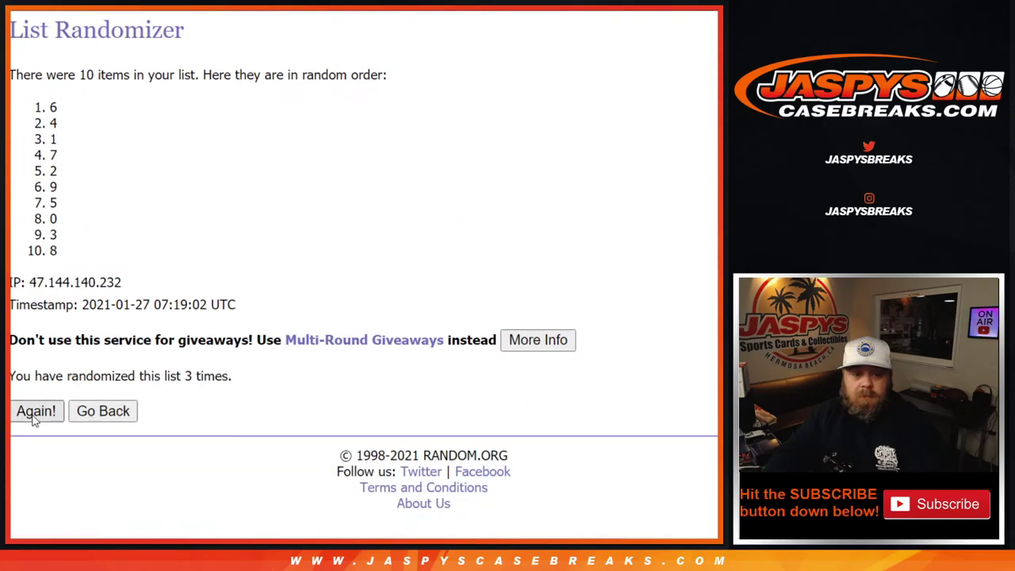
{"action": "left_click", "coordinate": [35, 413]}
{"action": "scroll", "coordinate": [35, 419], "scroll_direction": "down", "scroll_amount": 2}
{"action": "left_click", "coordinate": [33, 419]}
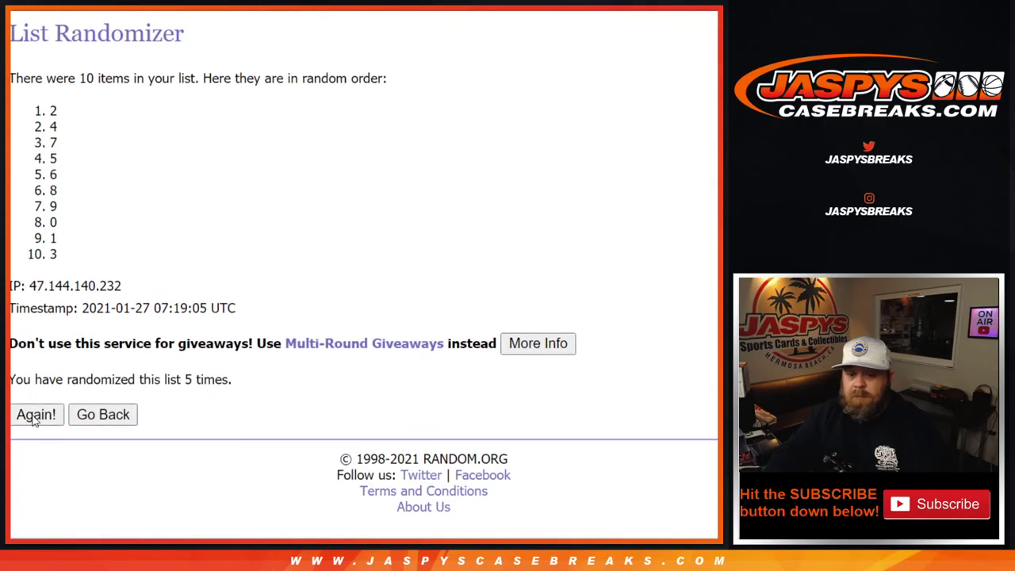
{"action": "left_click", "coordinate": [34, 419]}
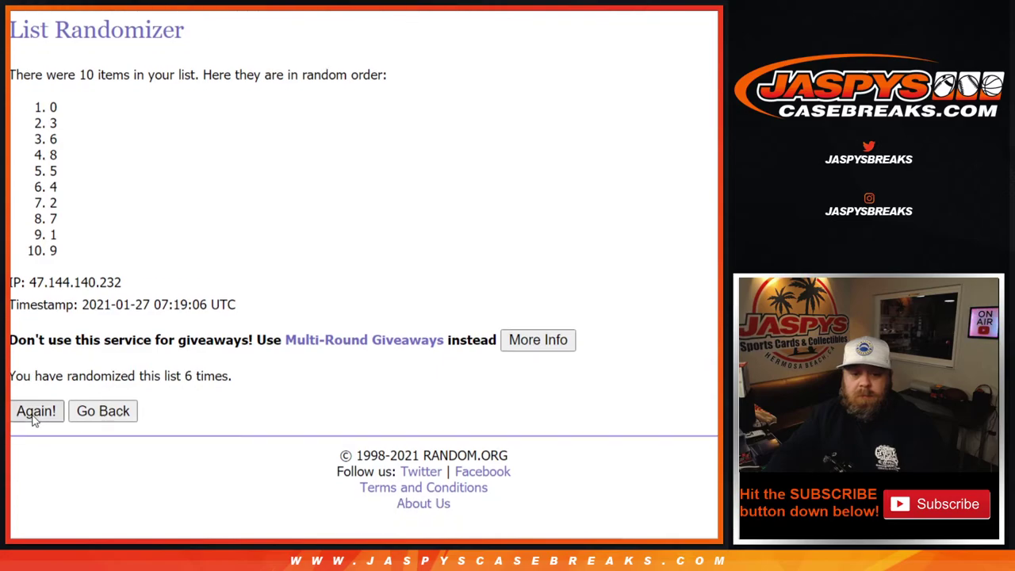
{"action": "left_click", "coordinate": [34, 418]}
{"action": "left_click", "coordinate": [33, 419]}
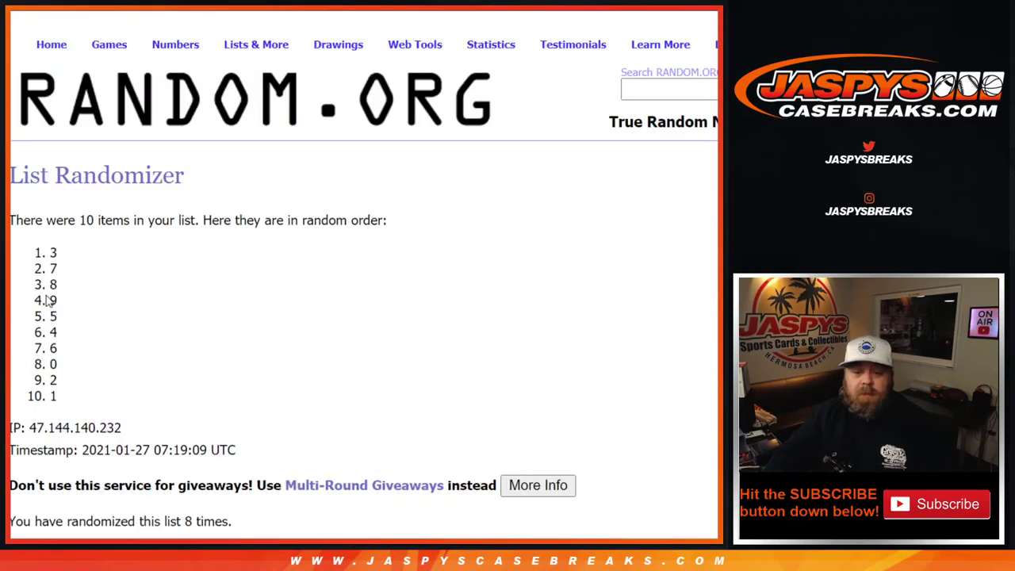
Select and copy the final shuffled number order.
{"action": "left_click_drag", "start_coordinate": [54, 252], "coordinate": [87, 397]}
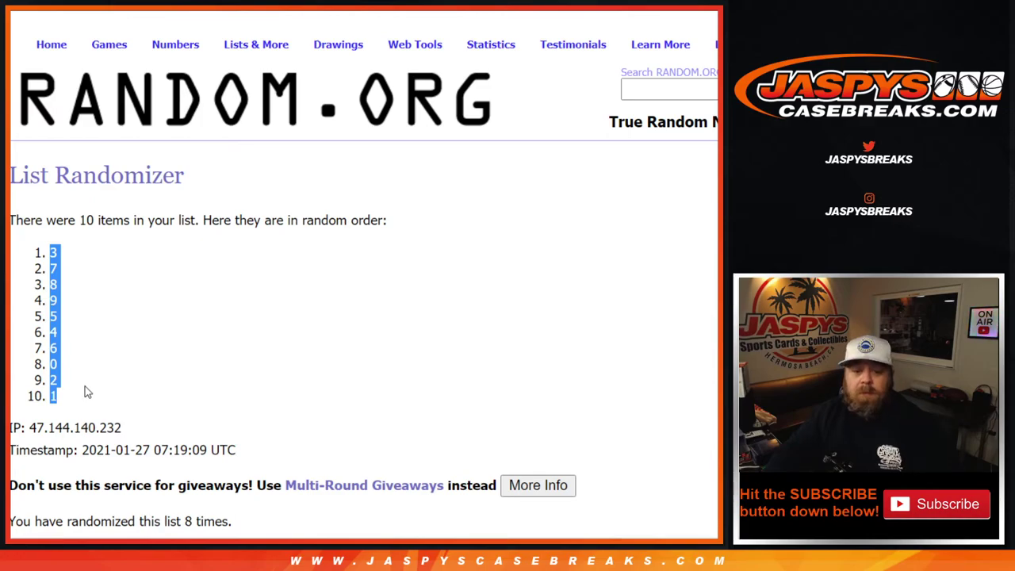
{"action": "scroll", "coordinate": [85, 391], "scroll_direction": "down", "scroll_amount": 2}
{"action": "left_click_drag", "start_coordinate": [63, 268], "coordinate": [41, 111]}
{"action": "key", "text": "ctrl+c"}
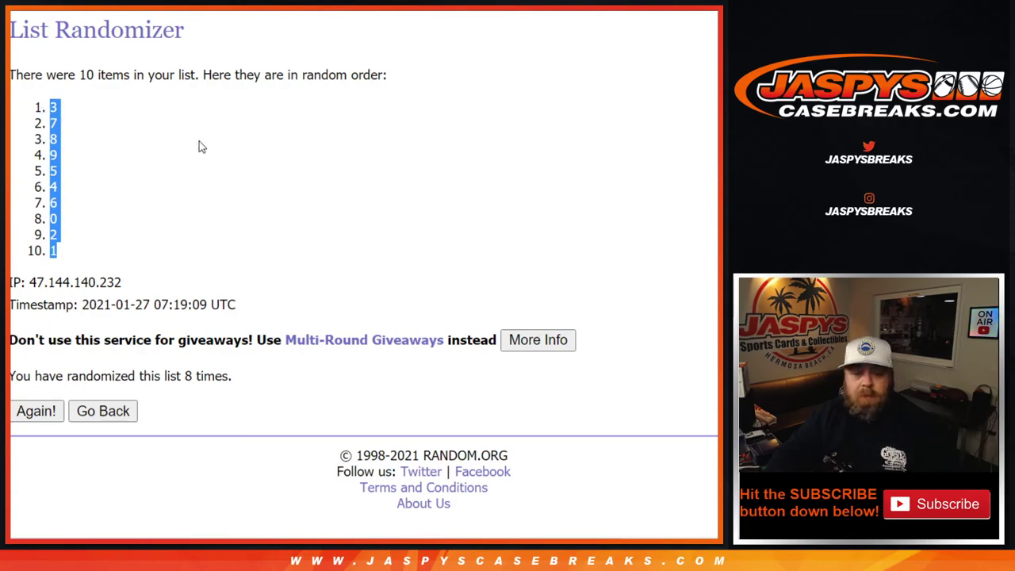
Paste the shuffled numbers into column B starting at B1, beside the names.
{"action": "key", "text": "ctrl+Tab"}
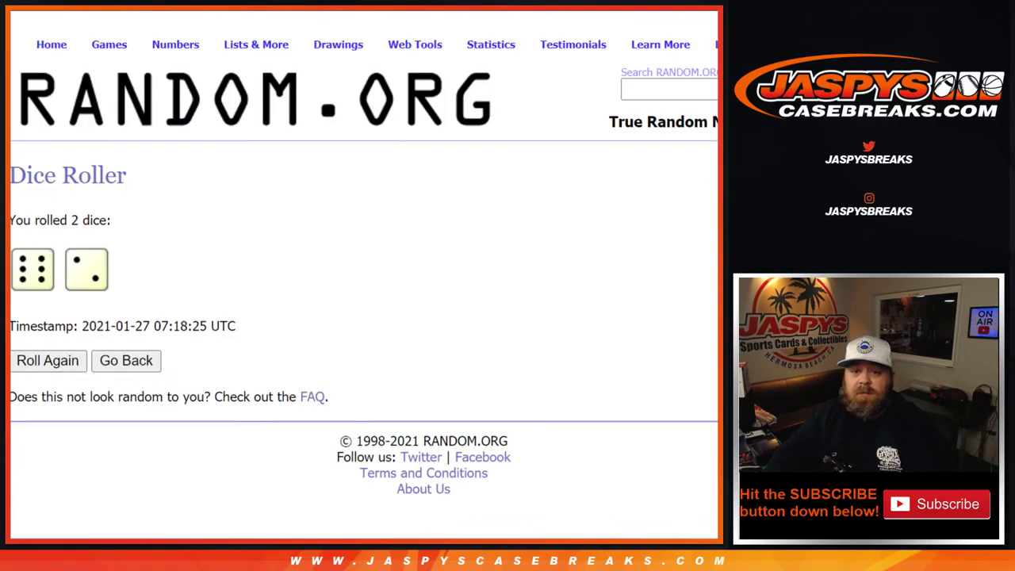
{"action": "key", "text": "ctrl+Tab"}
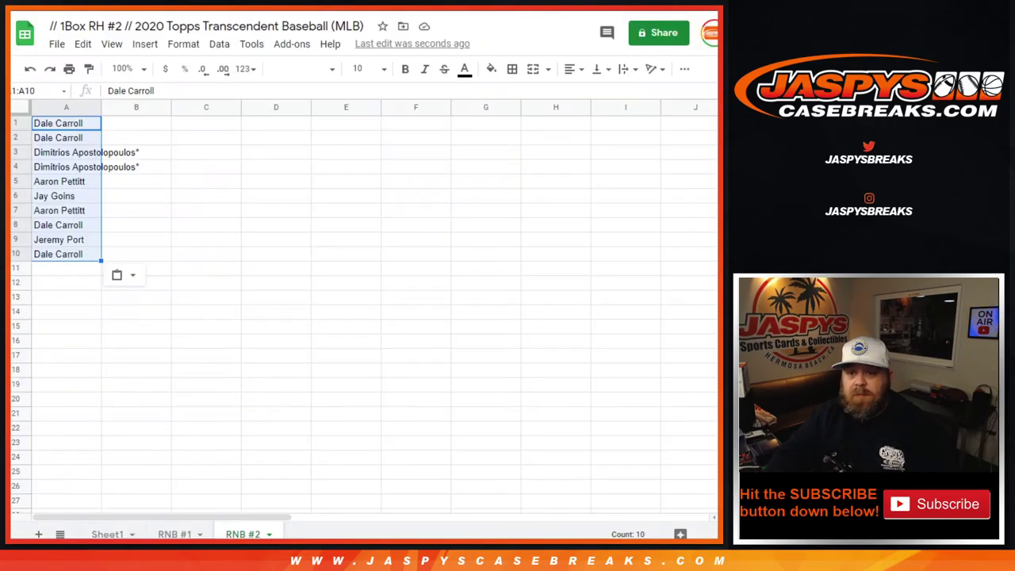
{"action": "left_click", "coordinate": [142, 107]}
{"action": "left_click", "coordinate": [149, 128]}
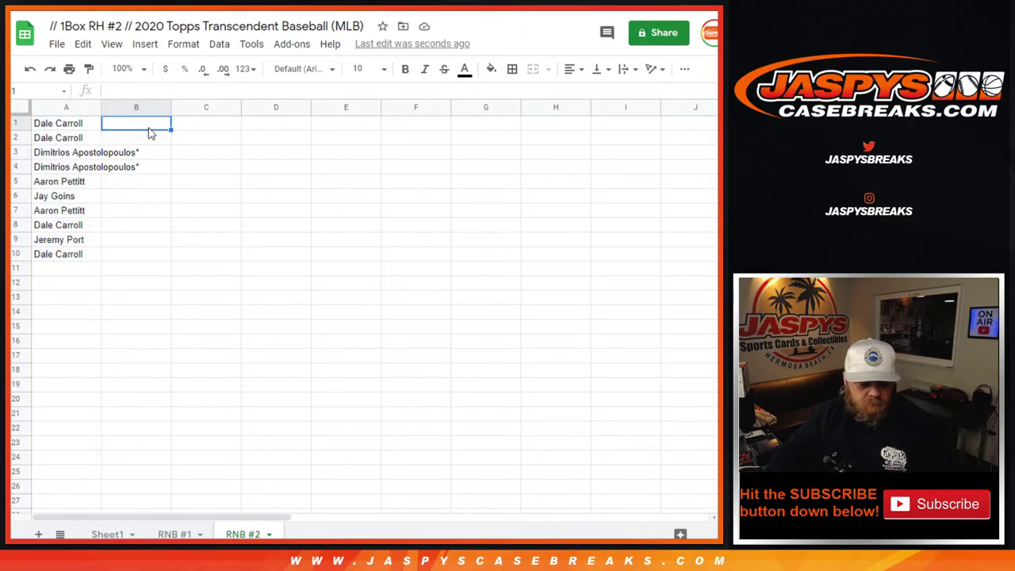
{"action": "key", "text": "ctrl+v"}
Make the whole sheet bold at size 14 and widen column A to fit names.
{"action": "left_click", "coordinate": [19, 108]}
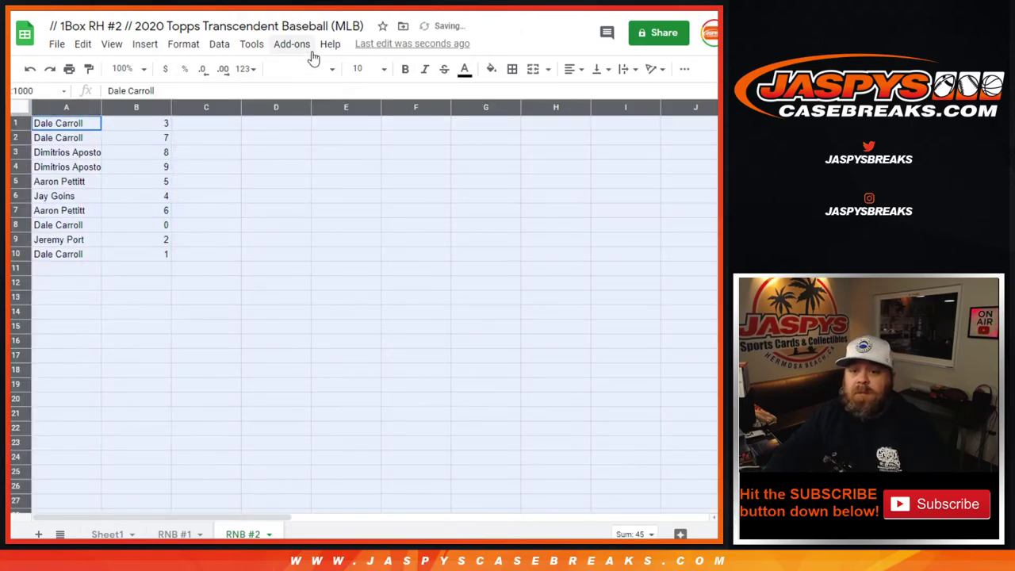
{"action": "left_click", "coordinate": [334, 68]}
{"action": "left_click", "coordinate": [356, 147]}
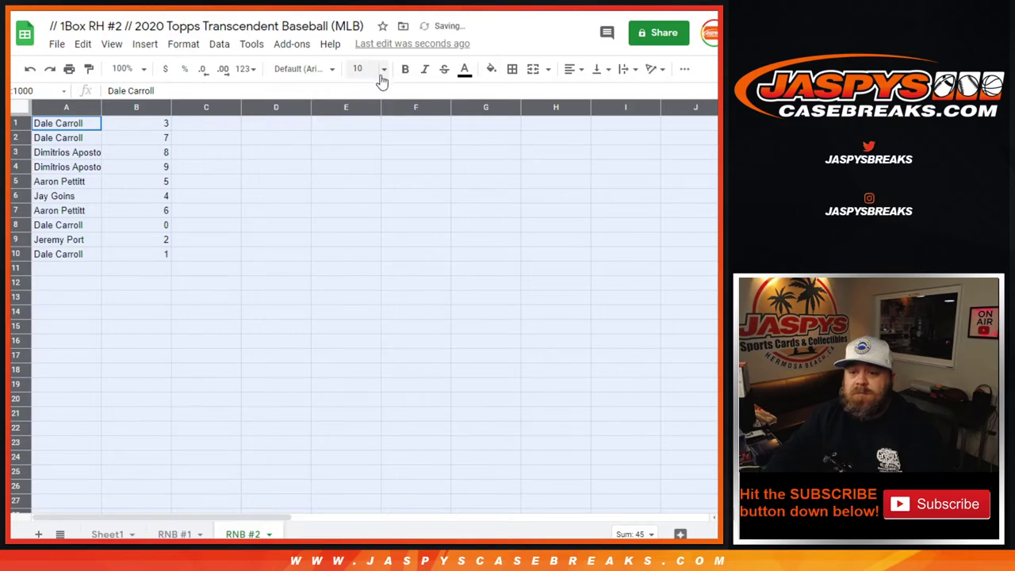
{"action": "left_click", "coordinate": [383, 69]}
{"action": "left_click", "coordinate": [359, 250]}
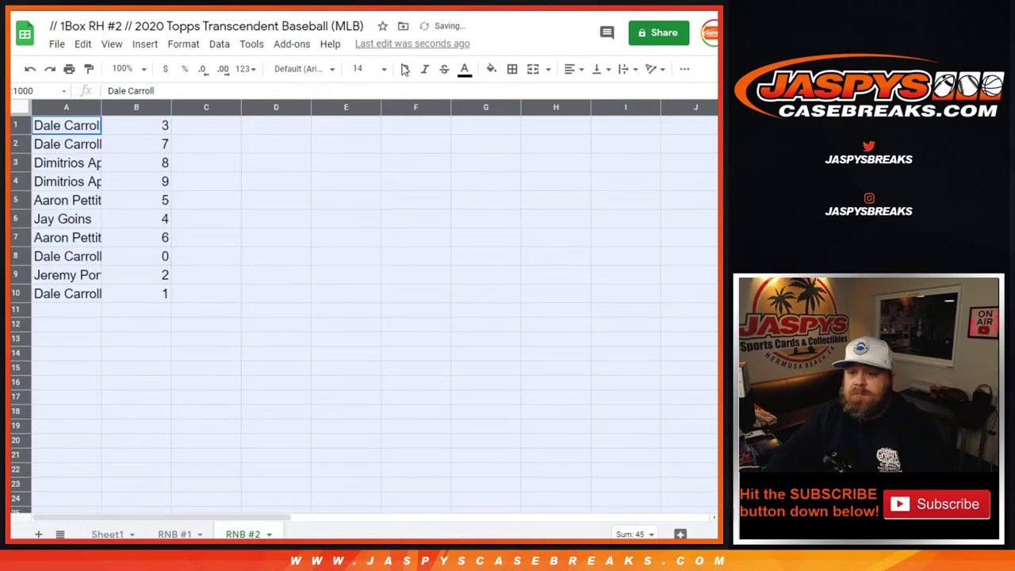
{"action": "left_click", "coordinate": [404, 69]}
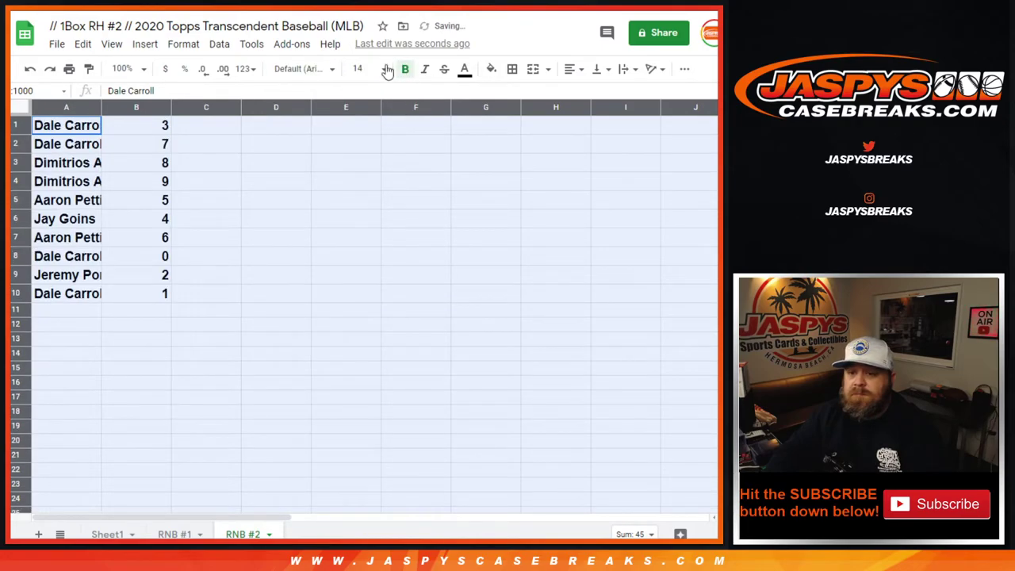
{"action": "double_click", "coordinate": [101, 106]}
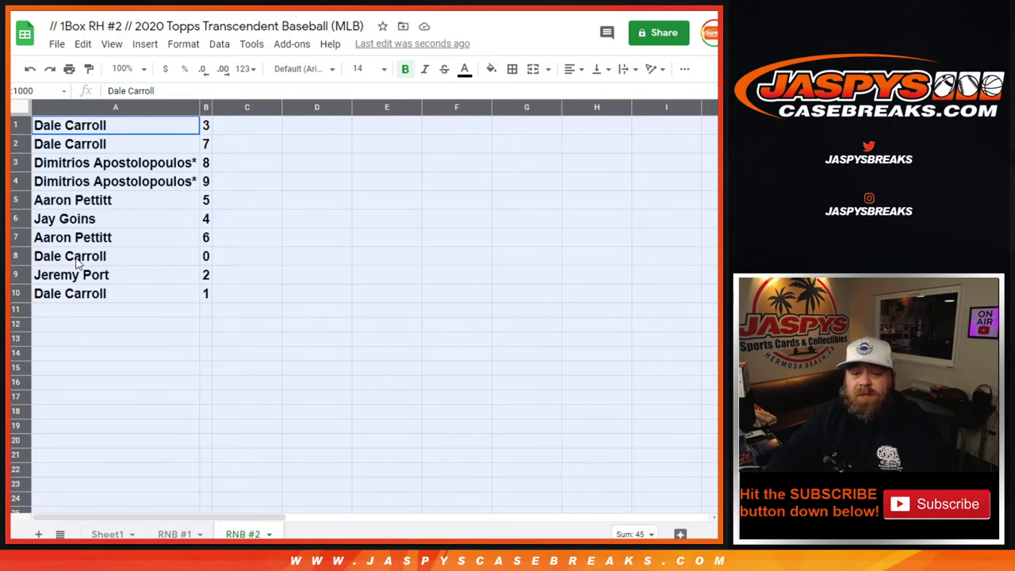
Sort the sheet by column B from 0 to 9.
{"action": "right_click", "coordinate": [207, 111]}
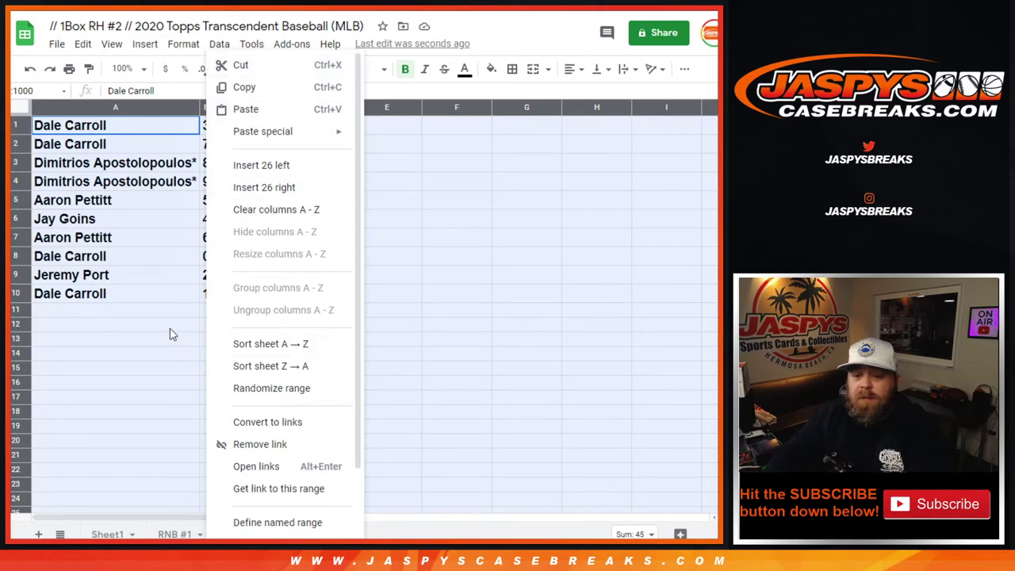
{"action": "left_click", "coordinate": [169, 326]}
{"action": "right_click", "coordinate": [207, 108]}
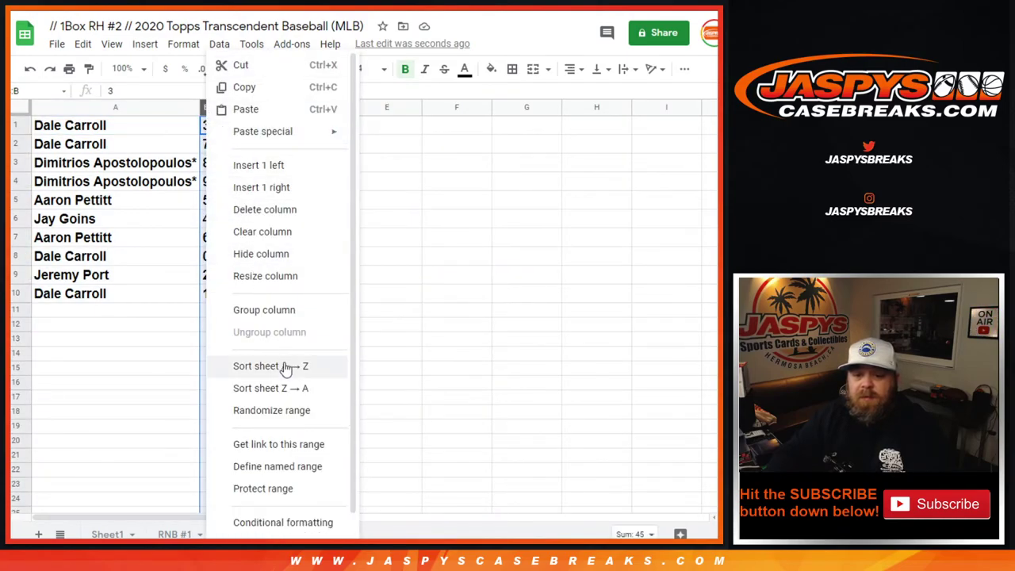
{"action": "left_click", "coordinate": [256, 365]}
Put borders around every cell of A1:B10.
{"action": "mouse_move", "coordinate": [204, 297]}
{"action": "left_mouse_down"}
{"action": "mouse_move", "coordinate": [94, 165]}
{"action": "mouse_move", "coordinate": [95, 130]}
{"action": "left_mouse_up"}
{"action": "left_click", "coordinate": [512, 69]}
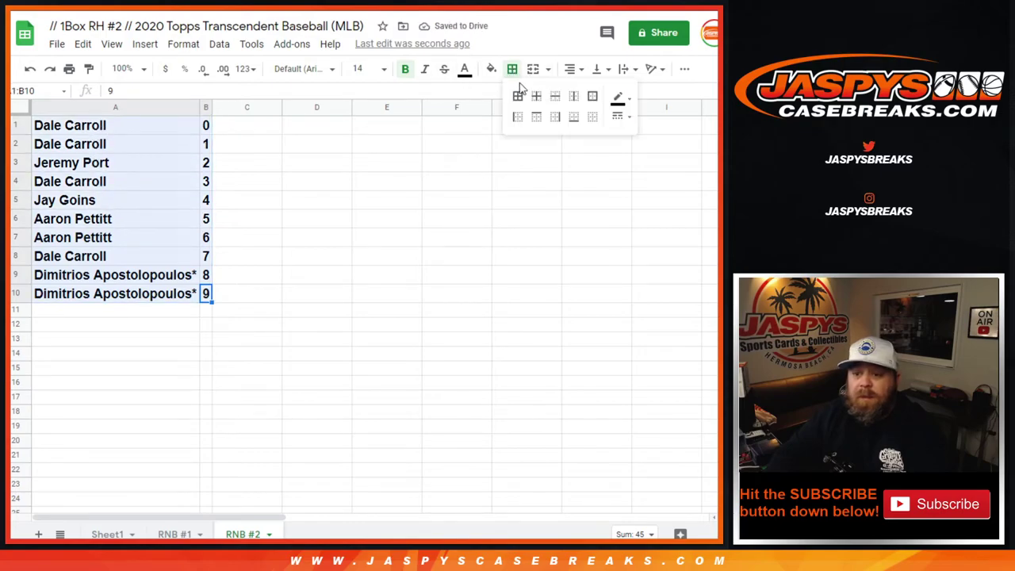
{"action": "left_click", "coordinate": [517, 98]}
{"action": "left_click", "coordinate": [347, 148]}
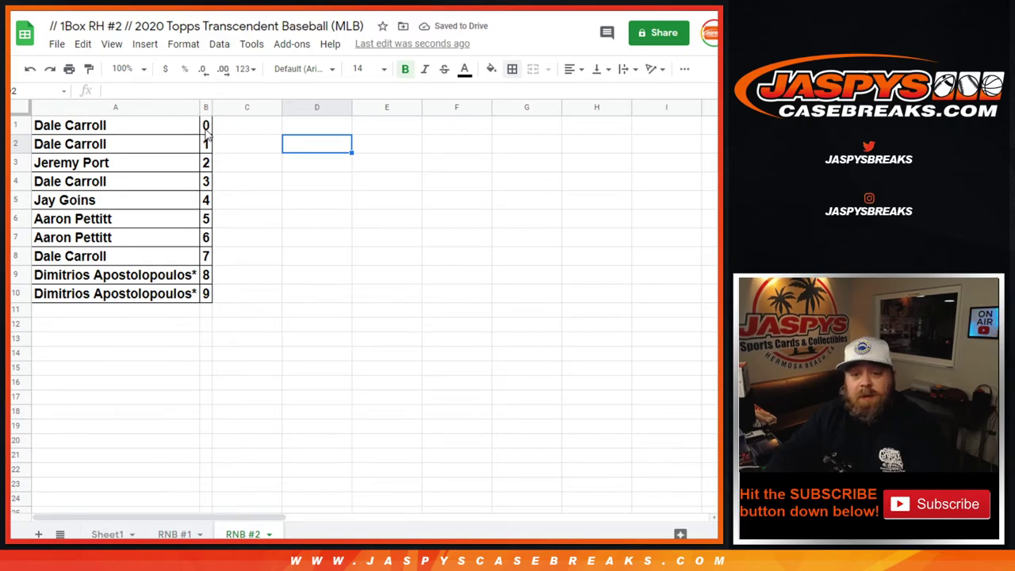
{"action": "left_click", "coordinate": [207, 131]}
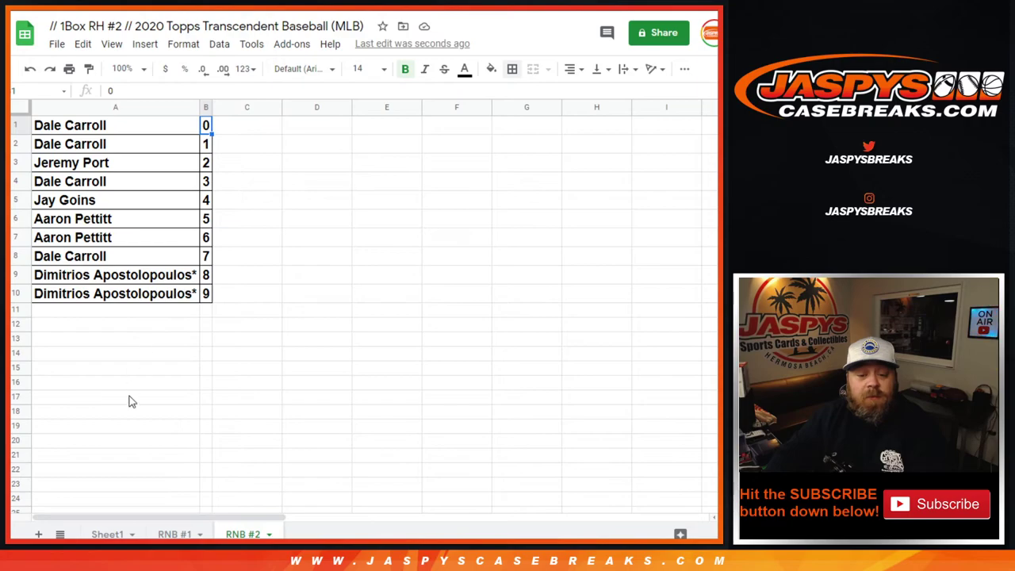
Check Sheet1 and cells A1 and B2 of RNB #2, then return to the store's product page.
{"action": "left_click", "coordinate": [110, 535]}
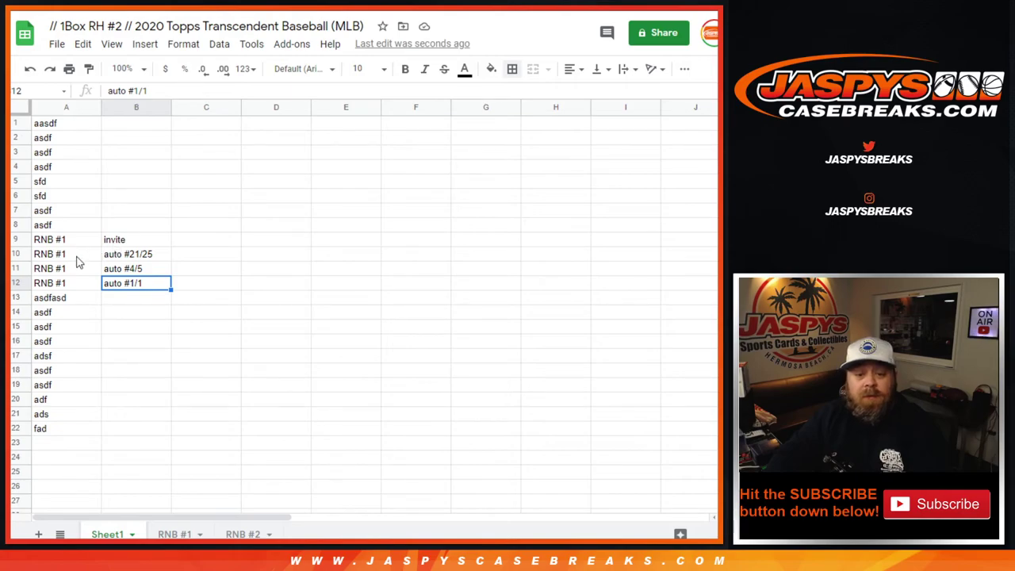
{"action": "left_click", "coordinate": [248, 534]}
{"action": "left_click", "coordinate": [135, 130]}
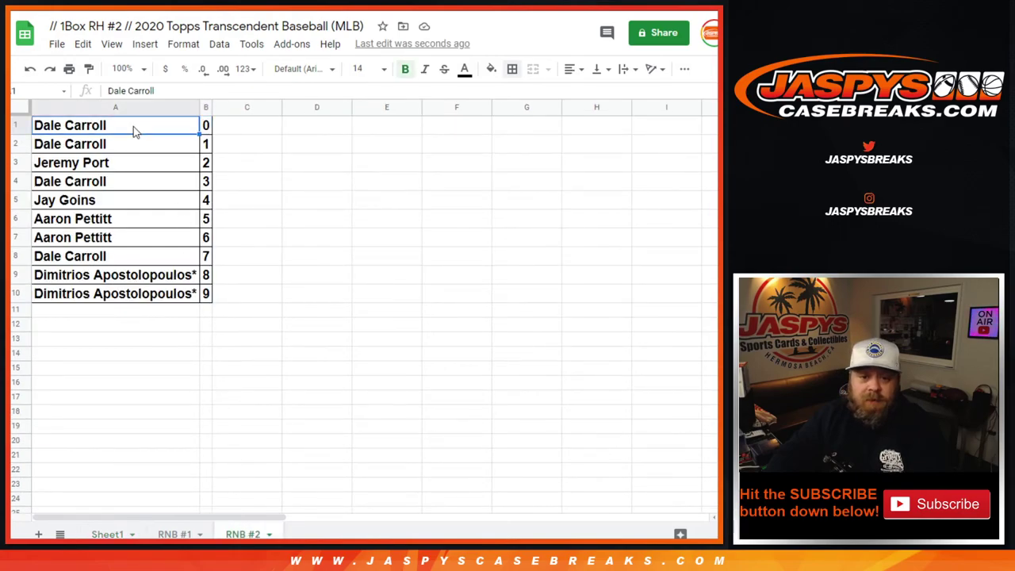
{"action": "left_click", "coordinate": [205, 147]}
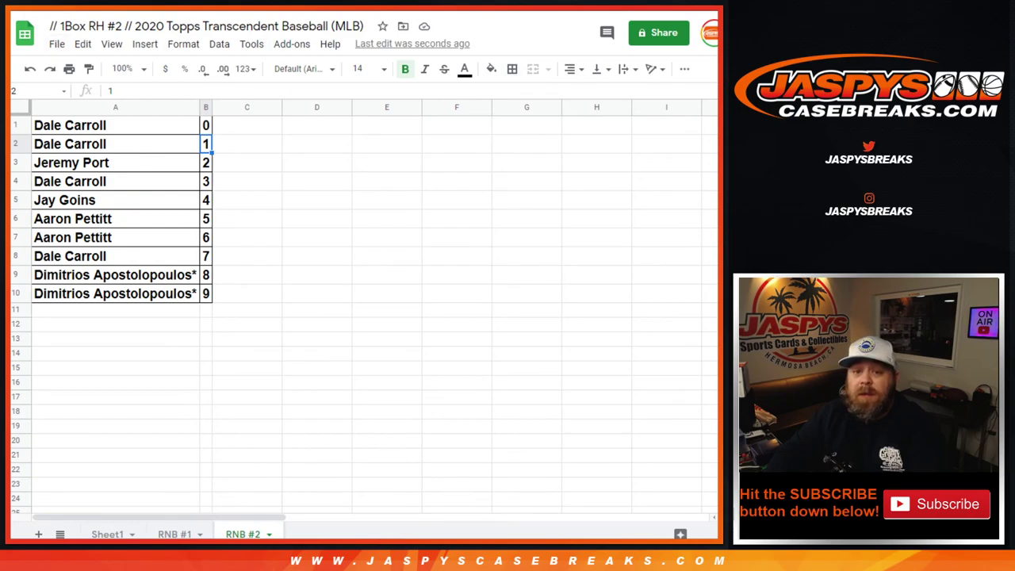
{"action": "key", "text": "ctrl+Tab"}
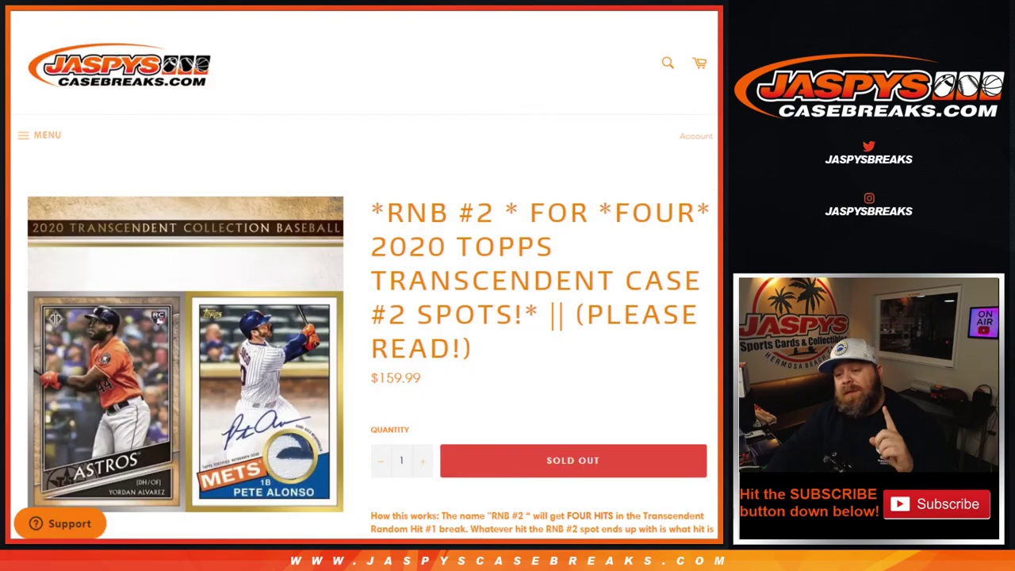